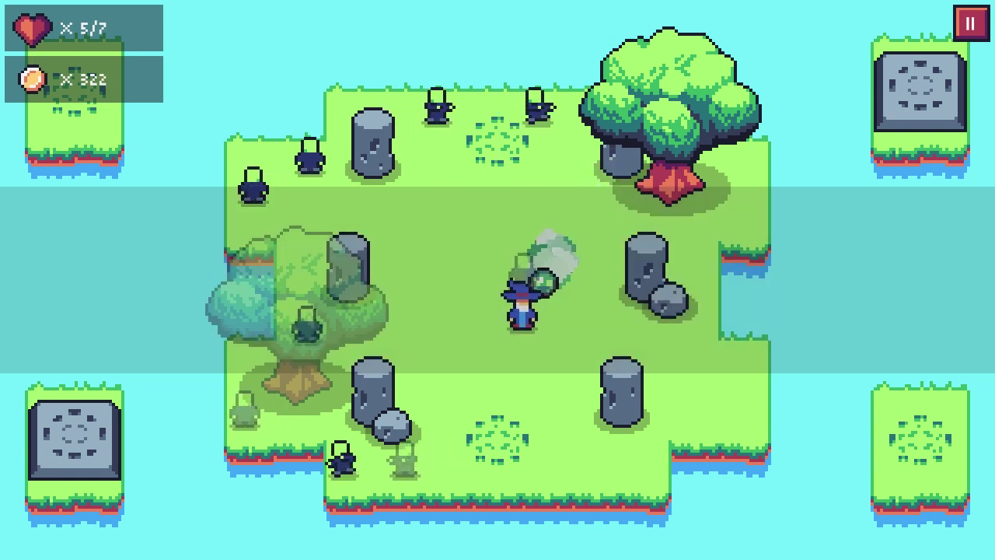
Steer the blue wizard around the central island, dodging the red wizard and its dark minions while swinging the orb at them
key("s")
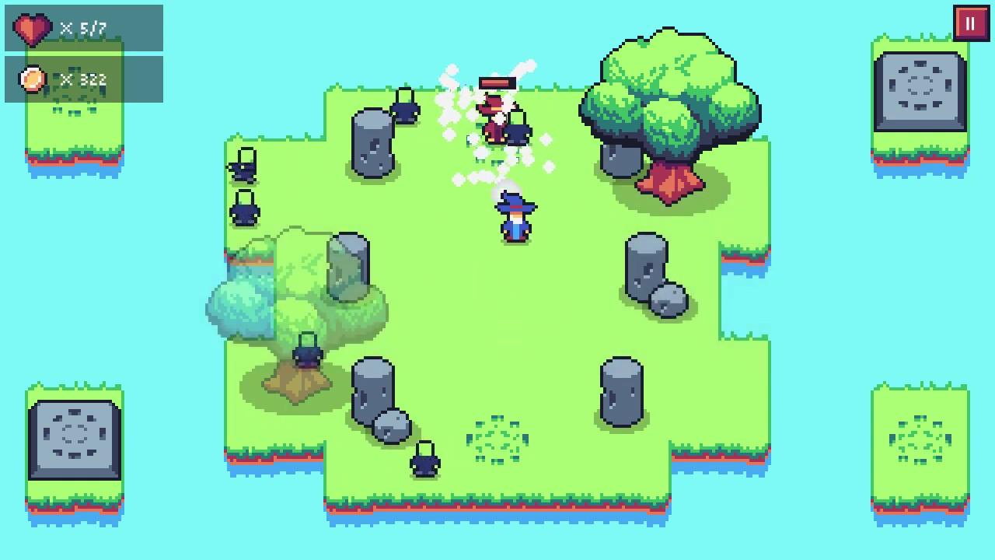
key("s")
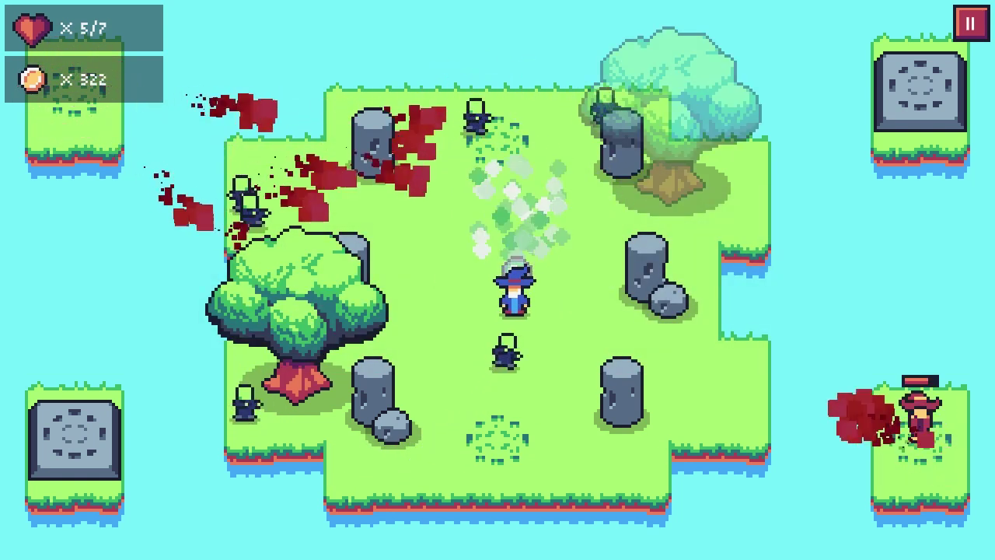
key("w")
key("a")
key("d")
key("s")
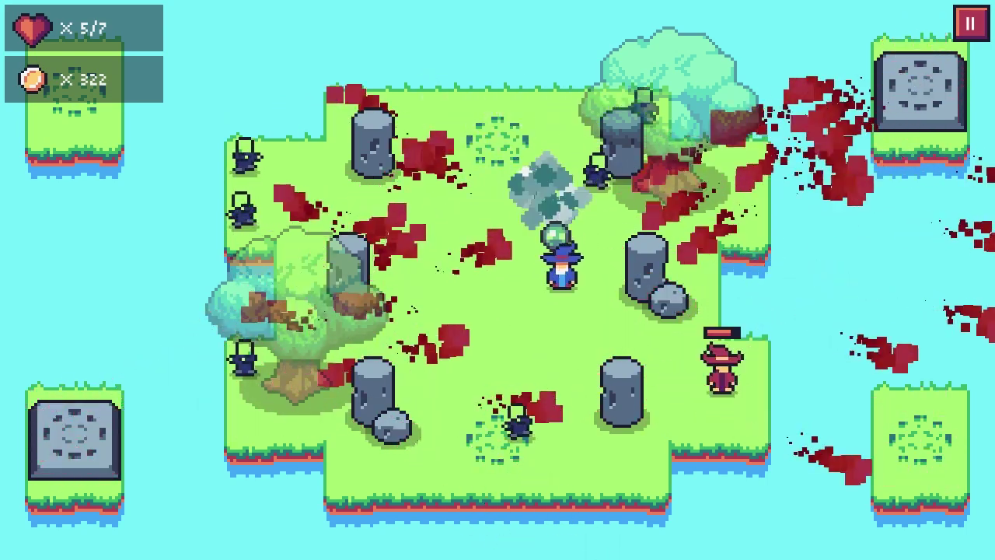
key("s")
key("d")
key("a")
key("w")
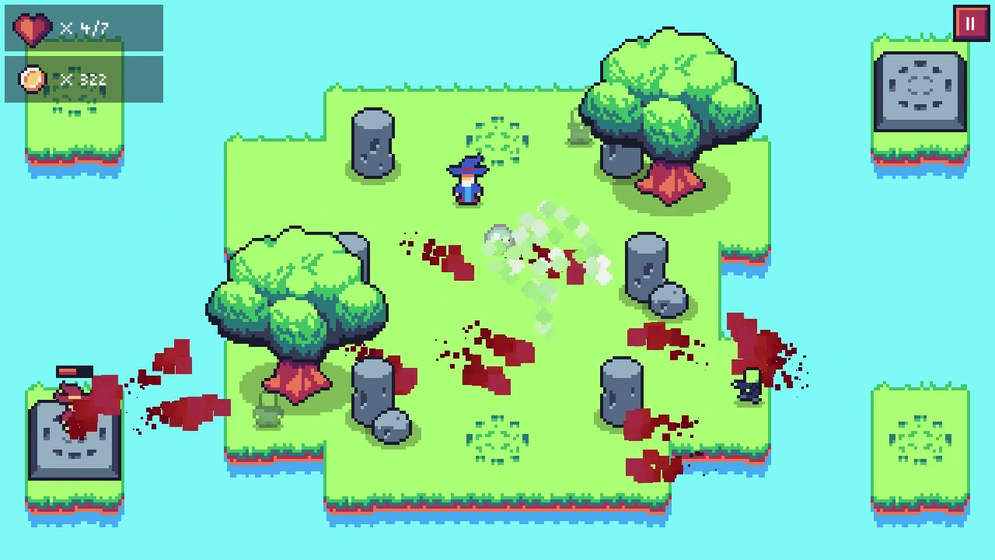
Evade the red projectiles and keep hitting the teleporting red wizard with the green orb
key("w")
key("d")
key("s")
key("a")
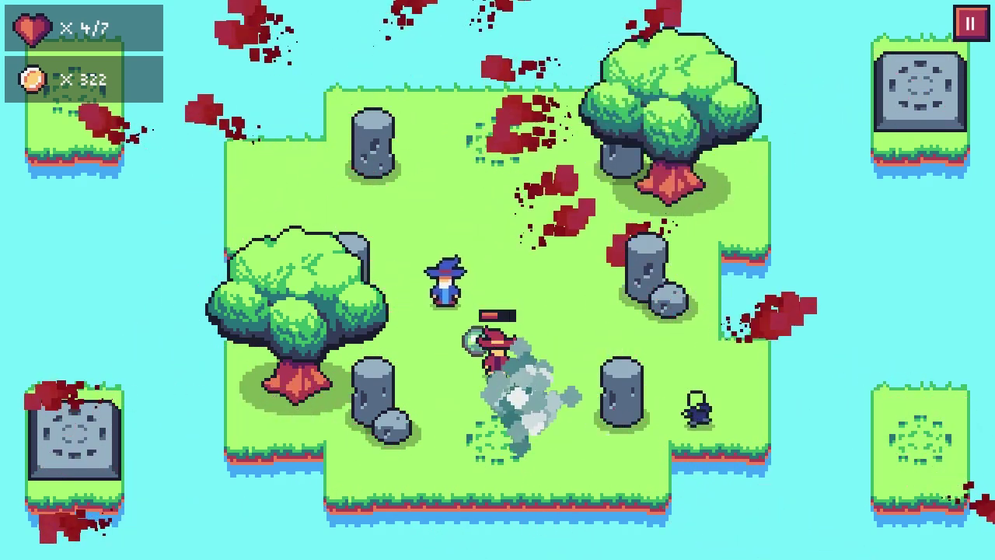
key("w")
key("d")
key("a")
key("d")
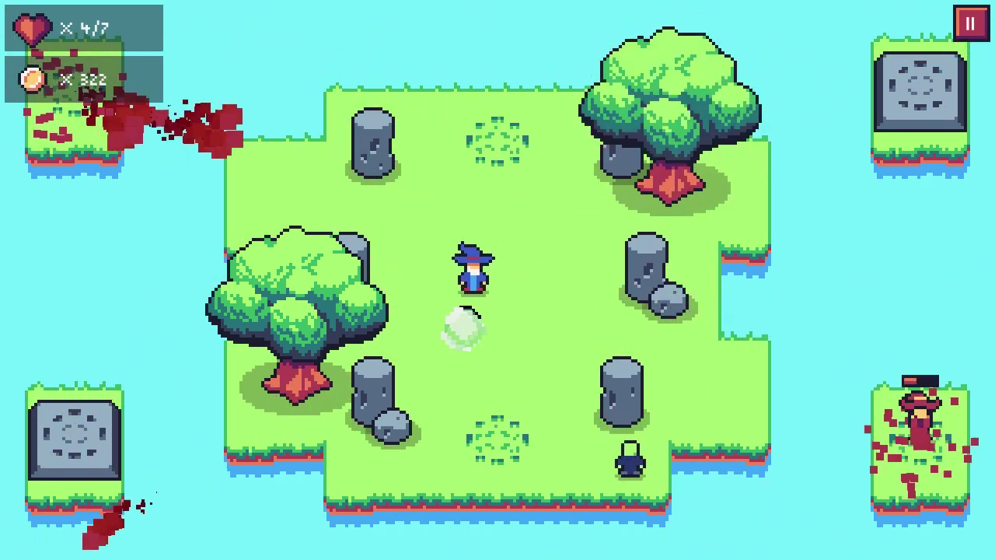
key("d")
key("a")
key("w")
key("d")
key("s")
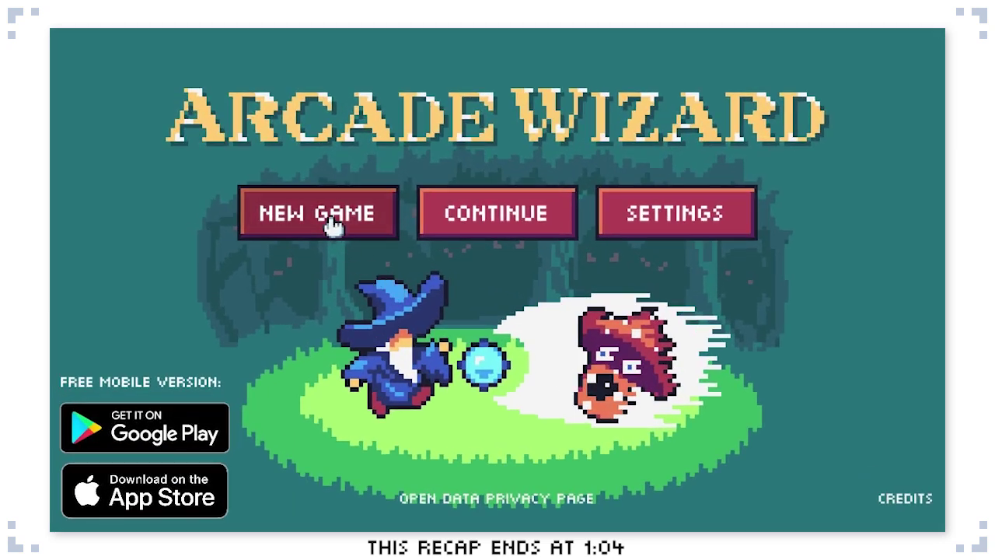
Start a new game, skipping the intro story, and play the first stage with the blue orb
left_click(333, 224)
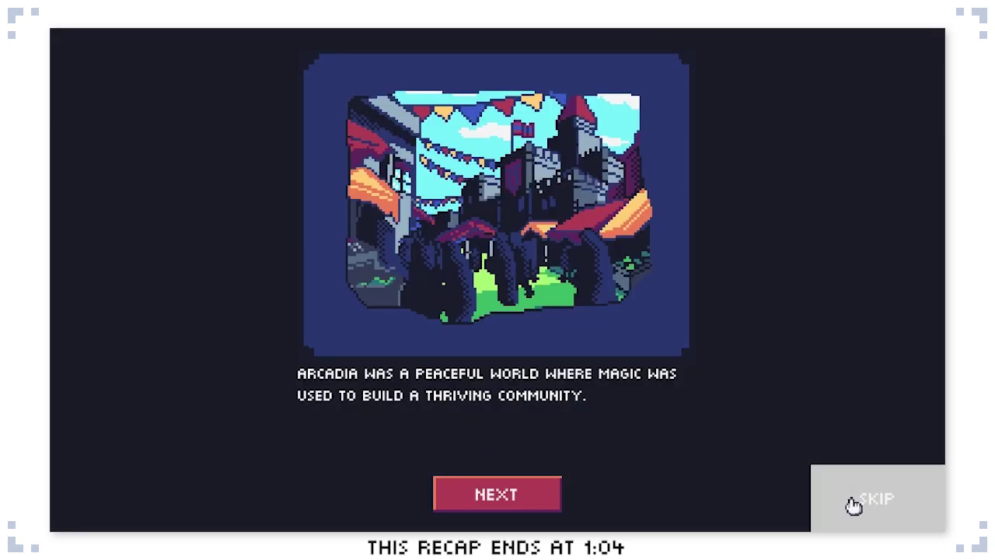
left_click(850, 502)
left_click(567, 387)
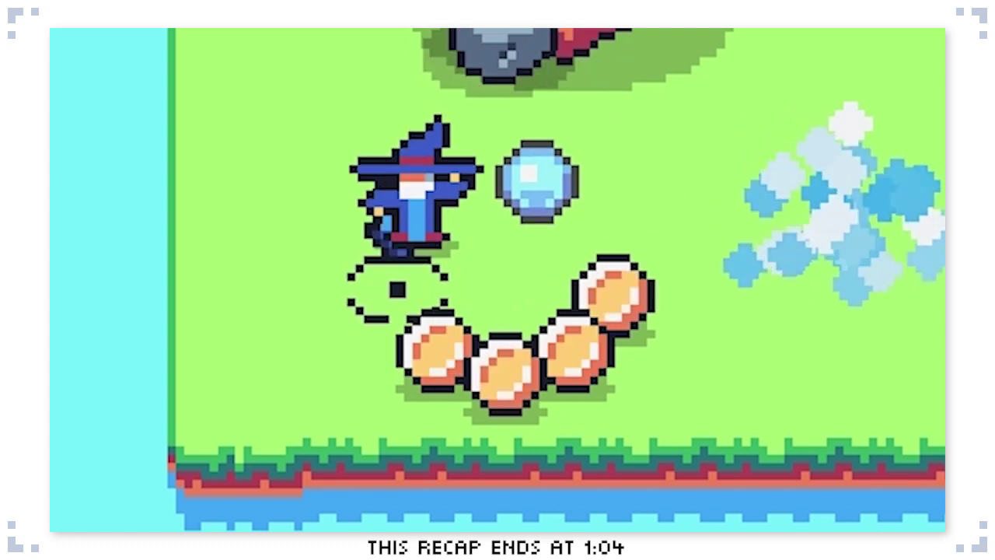
left_click(808, 278)
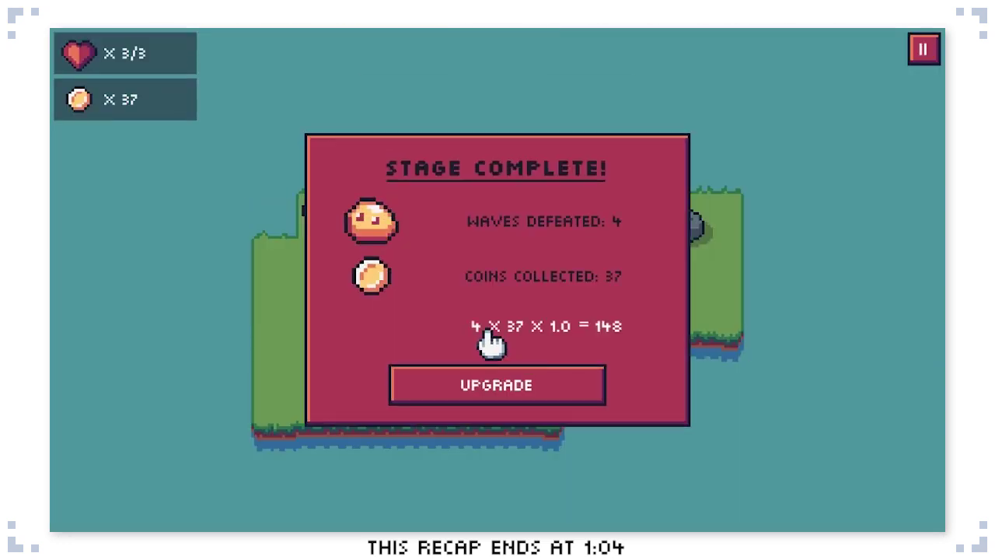
Continue from the stage summary to the upgrades and buy Extra Lives +1, Power +1 and Att. Spd. +10%
left_click(536, 385)
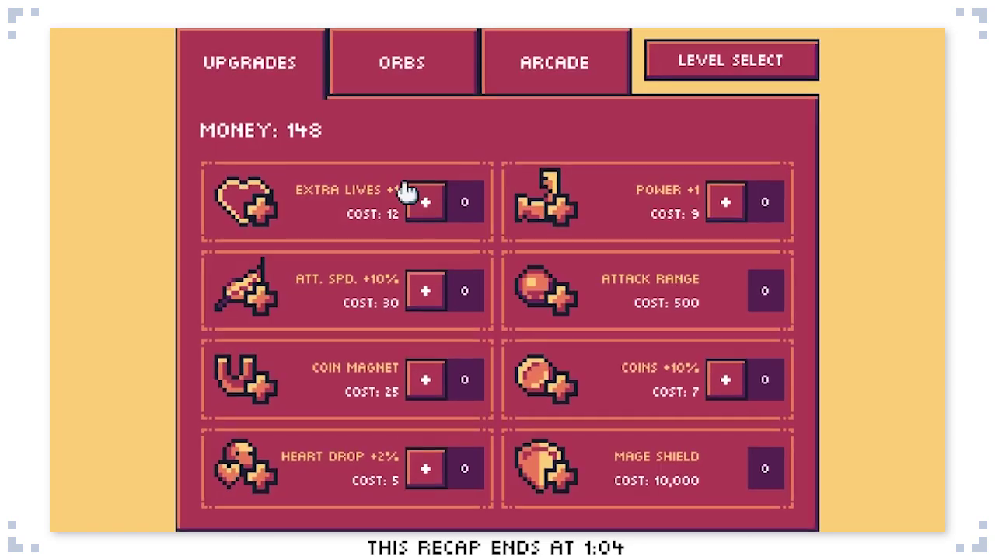
left_click(424, 201)
left_click(728, 202)
left_click(425, 291)
Play the second unlocked island from the level map and proceed from its stage summary to the upgrades
left_click(401, 178)
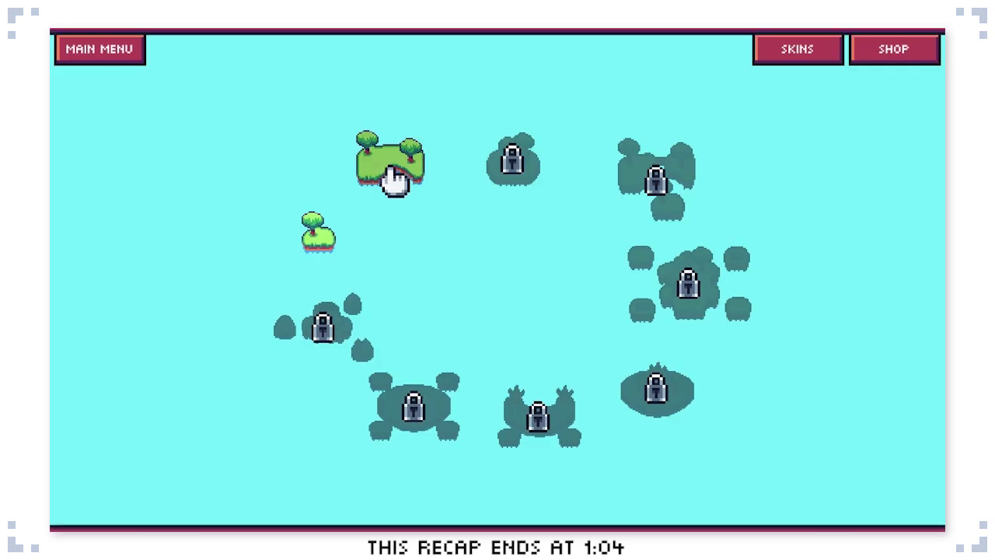
left_click(396, 178)
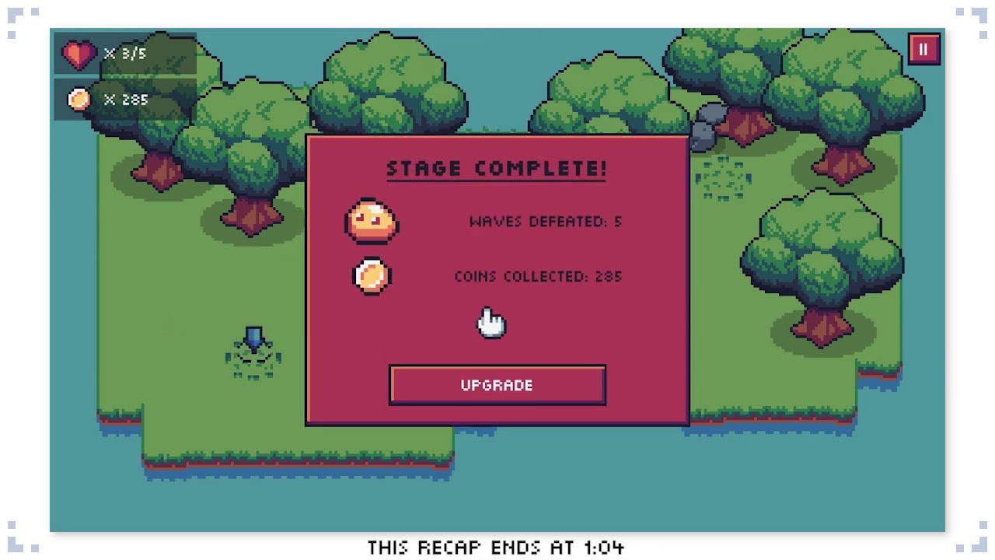
left_click(566, 387)
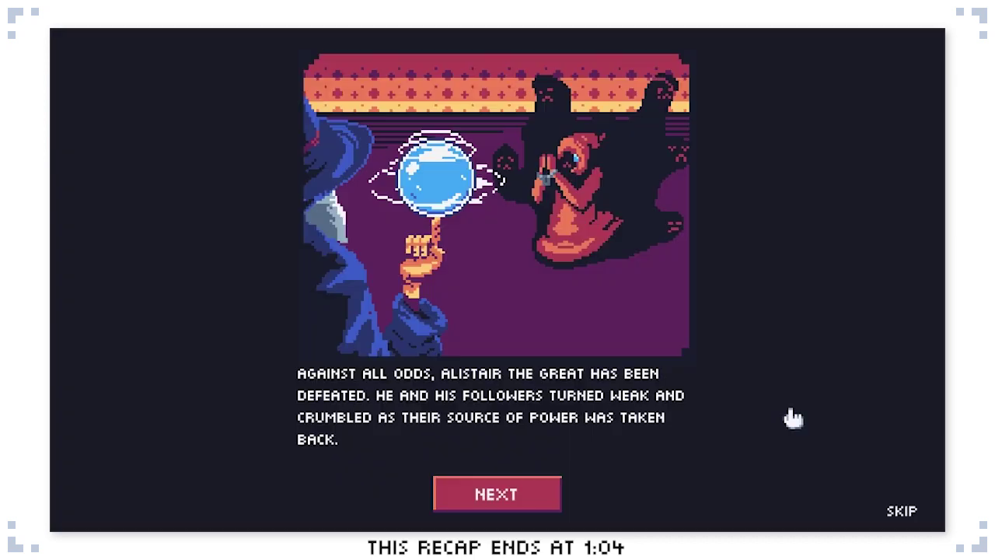
Skip the ending story and buy the permanent Gold Gain+ upgrade for 1 arcade coin
left_click(905, 514)
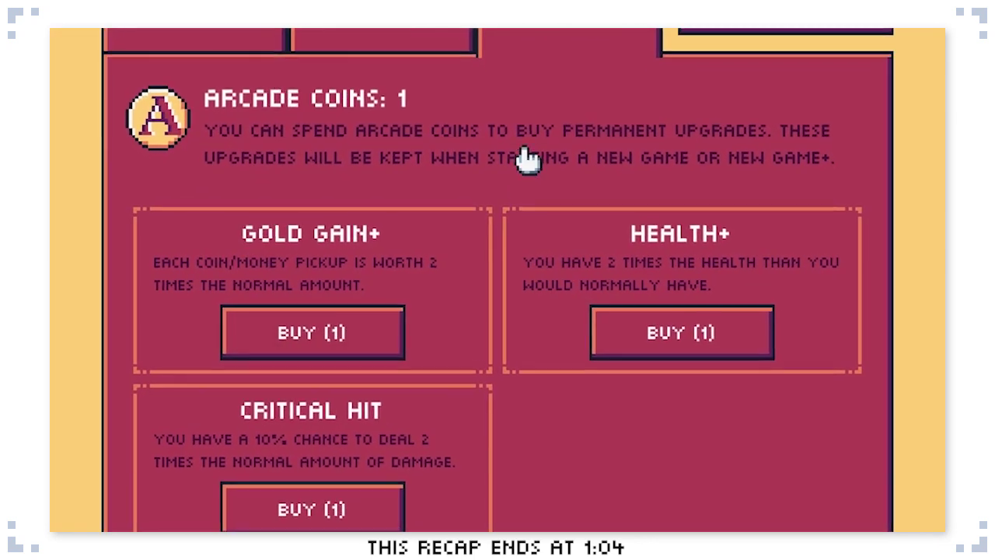
left_click(352, 335)
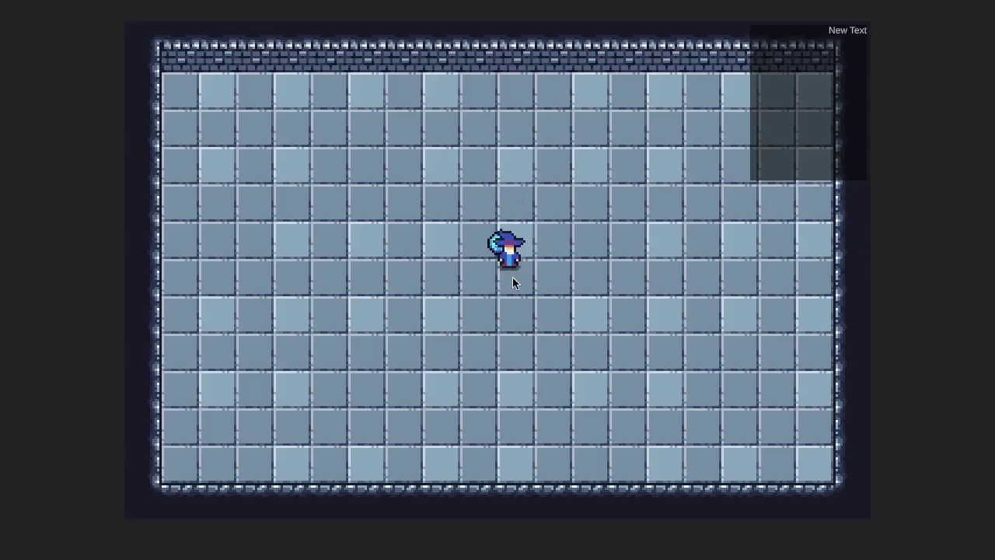
Move the wizard in all directions through the stone room of the prototype to test its movement and orb
key("s")
key("a")
key("w")
key("s")
key("d")
key("w")
key("s")
key("w")
key("a")
key("w")
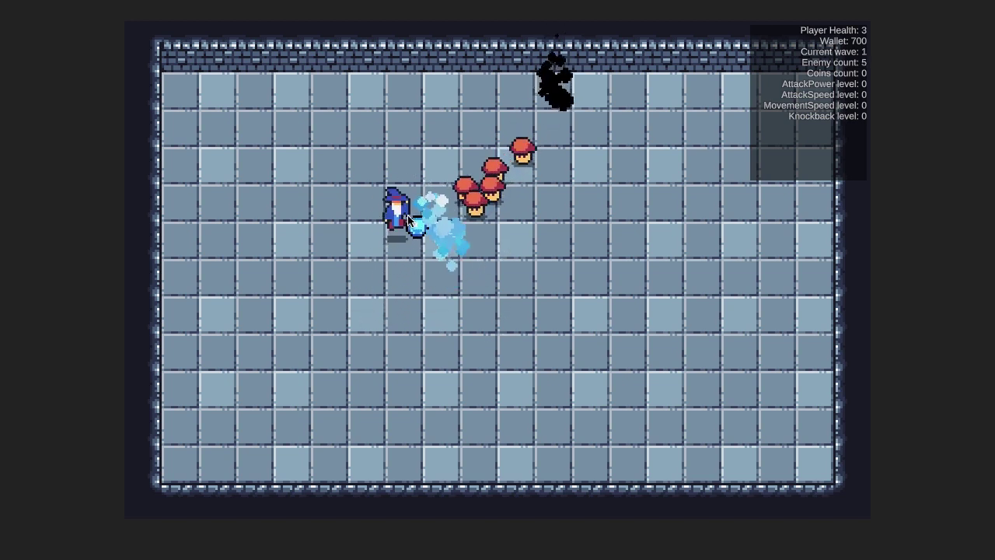
Swing the orb through the mushroom group of wave 1 by moving the wizard back and forth
key("d")
key("a")
key("d")
key("a")
key("d")
key("a")
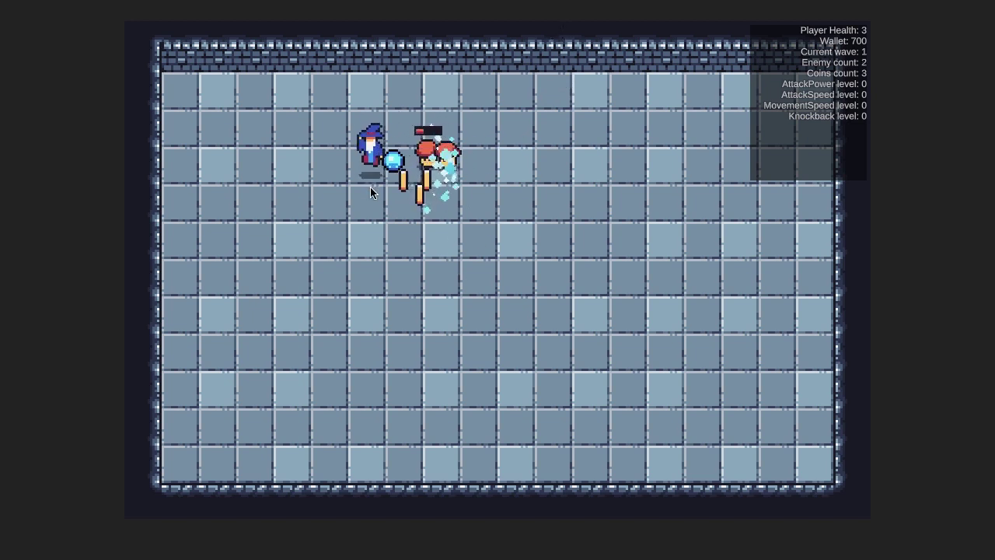
key("d")
key("s")
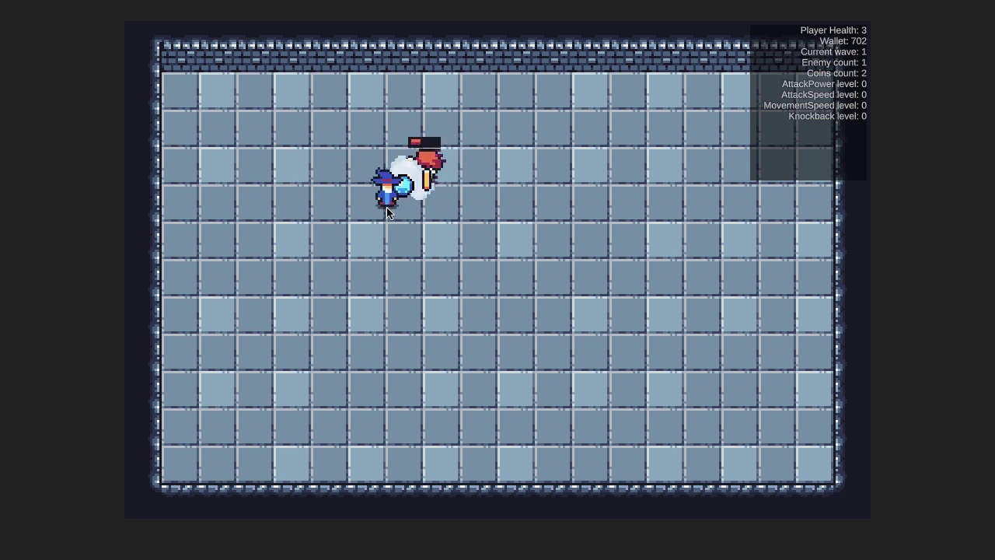
Defeat the last mushroom of wave 1 and pick up the coins left on the floor
key("a")
key("w")
key("d")
key("a")
key("s")
key("a")
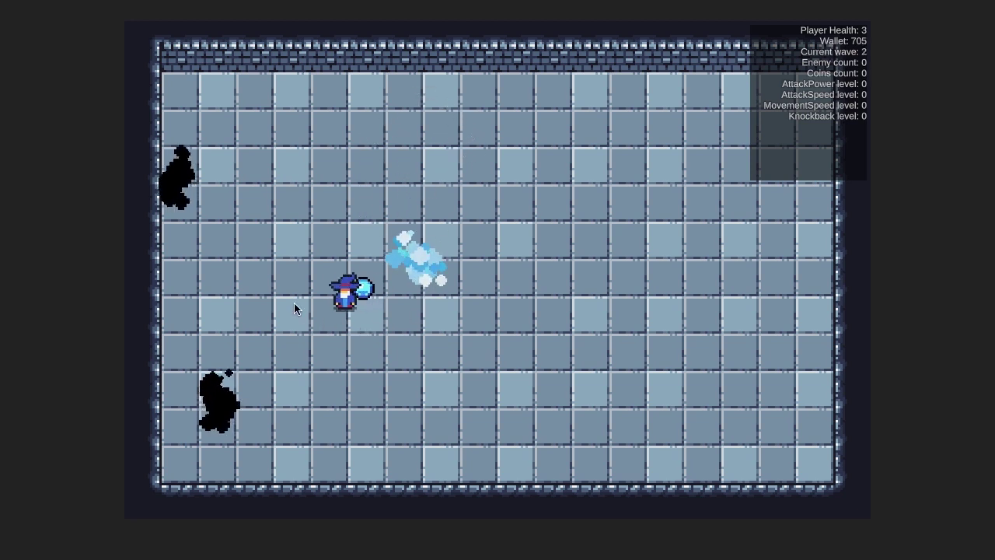
Move the wizard away from the two wave 2 spawn portals so the mushrooms follow
left_click(370, 289)
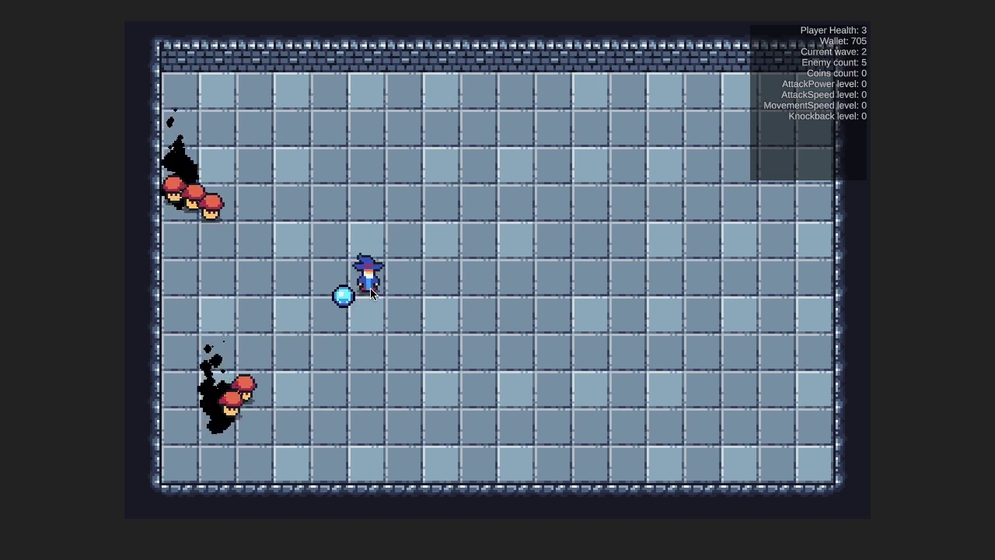
left_click(399, 356)
key("d")
key("w")
key("d")
key("d")
key("s")
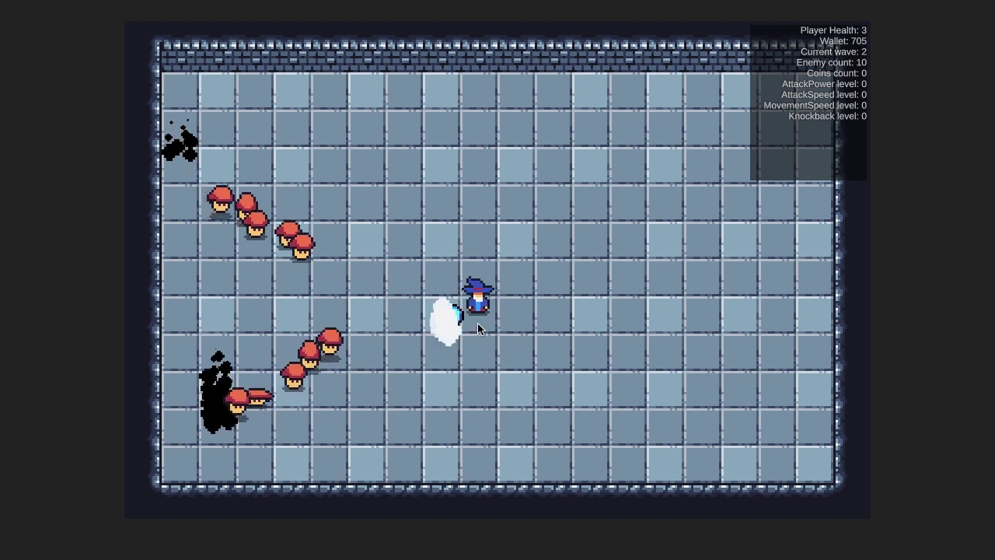
Attack the two approaching mushroom columns of wave 2 with the orb near the room's centre
key("w")
key("a")
key("s")
key("w")
key("w")
key("d")
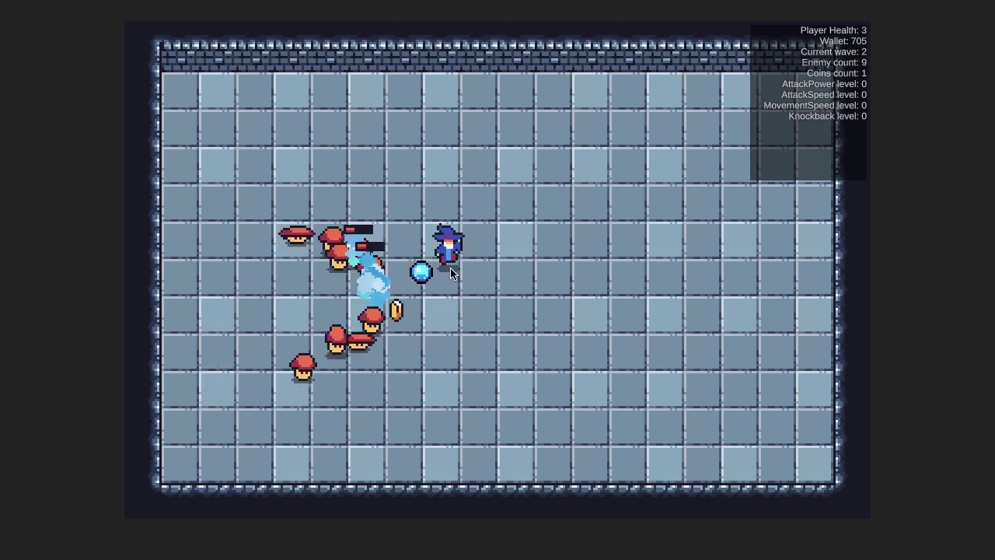
key("a")
key("d")
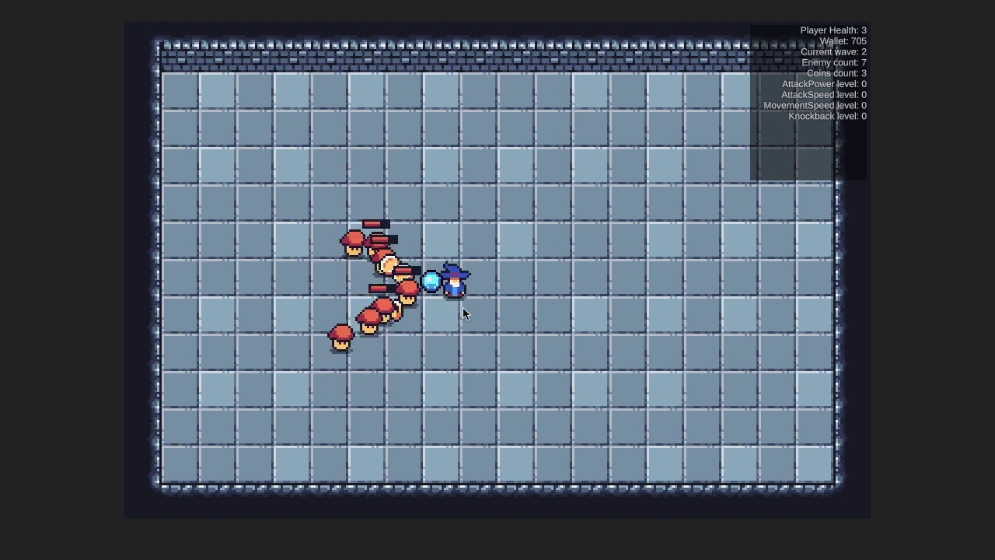
Back away from the merged mushroom group and thin it out with orb hits
key("s")
key("d")
key("w")
key("w")
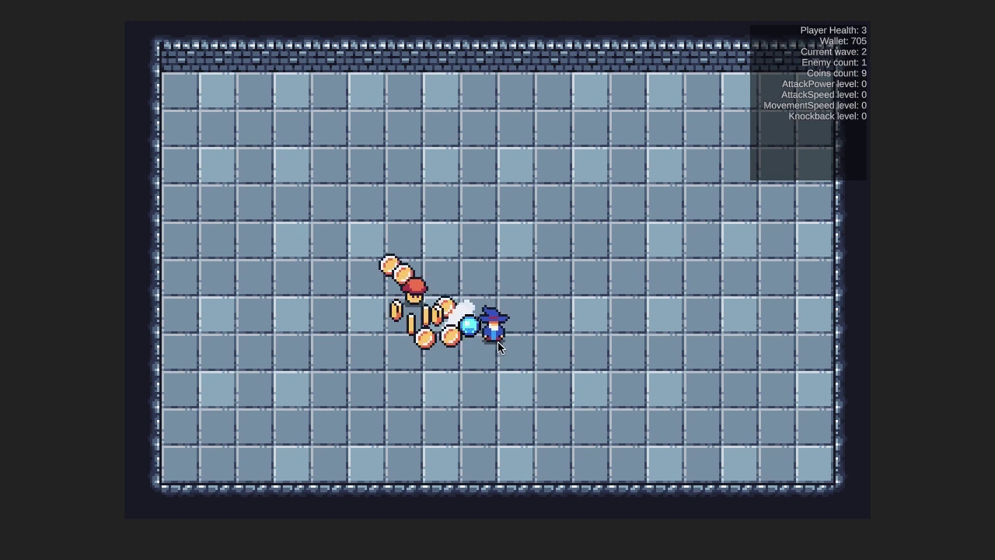
key("w")
key("w")
key("a")
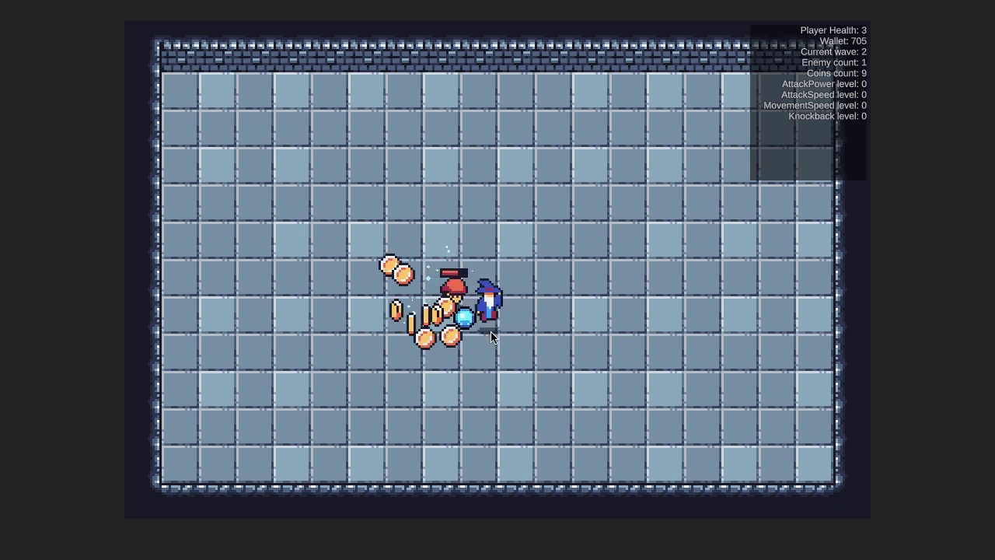
Finish off the last mushroom of wave 2 and collect the dropped coins
mouse_move(483, 342)
left_mouse_down()
mouse_move(457, 352)
mouse_move(424, 333)
mouse_move(402, 302)
mouse_move(399, 263)
left_mouse_up()
key("d")
key("s")
key("a")
key("a")
key("s")
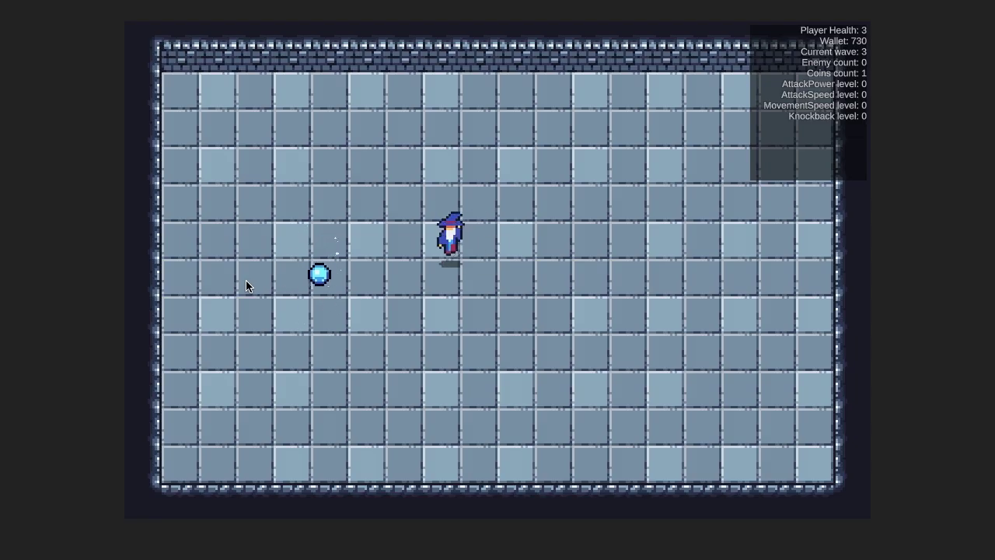
Finish wave 3 by guiding the wizard and its orb across the room to the remaining coin
key("s")
left_click(444, 330)
key("d")
key("a")
key("w")
left_click(216, 271)
key("a")
left_click(206, 310)
key("d")
key("s")
key("a")
key("d")
Keep repositioning the wizard across the room and direct the orb at the enemies
left_click(276, 291)
key("a")
left_click(269, 290)
key("d")
key("w")
key("a")
key("a")
key("d")
left_click(549, 251)
key("w")
Move to the two spawn portals at the room's upper wall and strike the emerging mushrooms
left_click(343, 92)
key("a")
key("a")
left_click(204, 154)
left_click(218, 187)
left_click(301, 185)
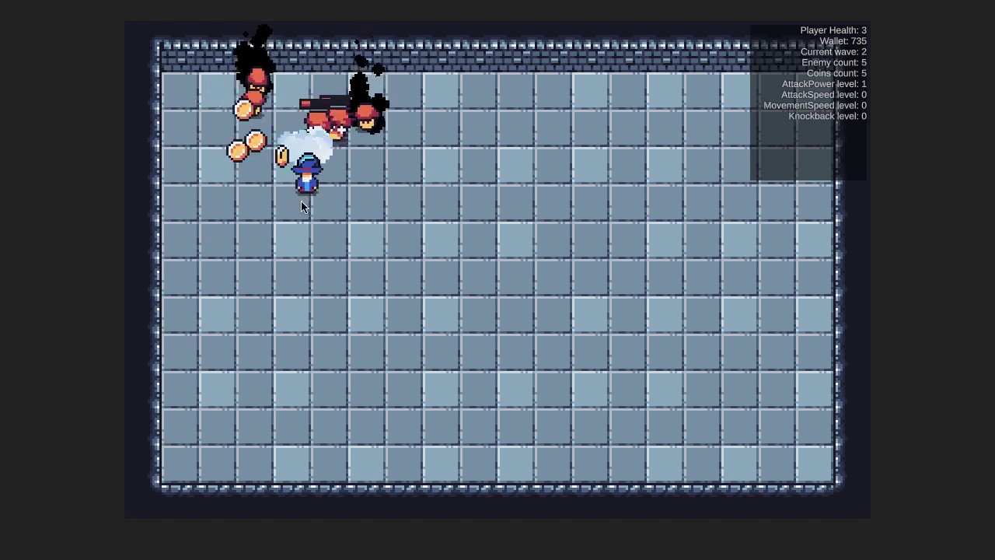
Defeat the remaining wave 2 mushrooms near the upper wall and gather the nearby coins
left_click(269, 205)
left_click(299, 213)
key("w")
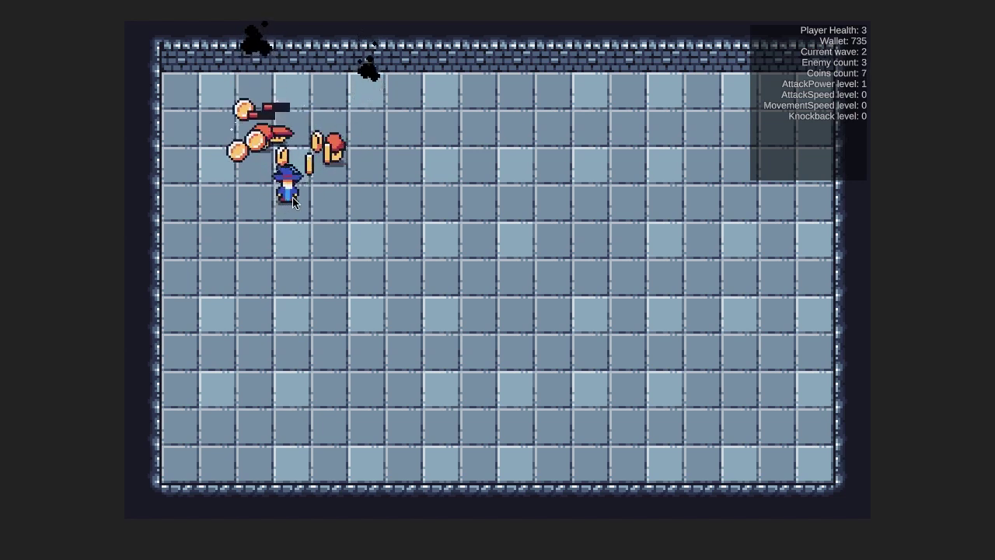
key("s")
left_click(281, 219)
key("w")
key("a")
left_click(285, 215)
key("d")
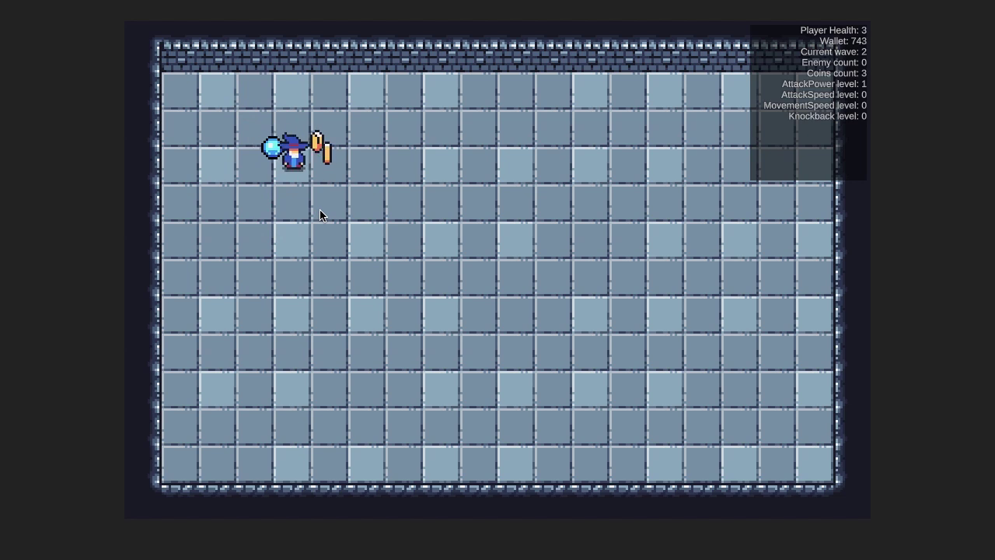
Pick up the last wave 2 coins and move the wizard toward the room's centre for wave 3
key("d")
key("s")
left_click(415, 173)
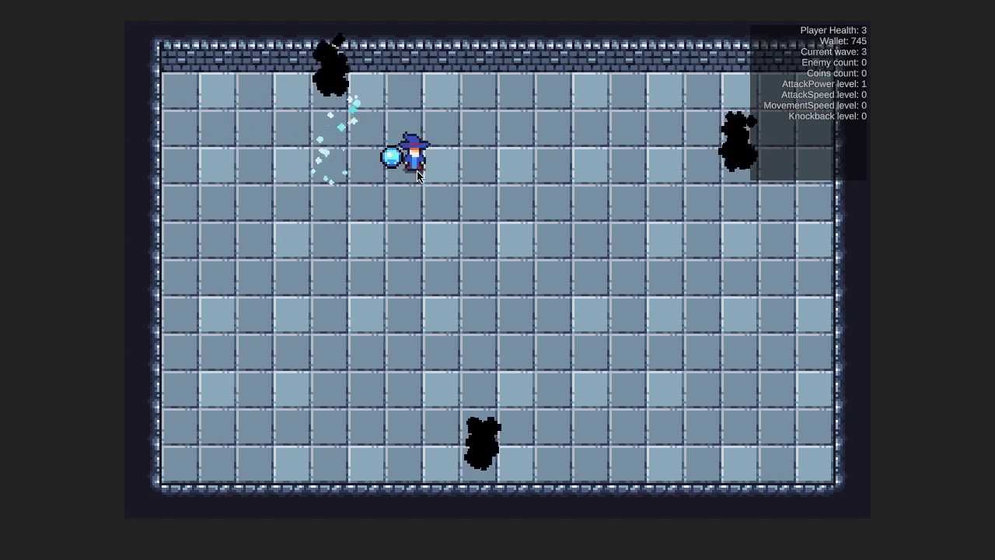
key("d")
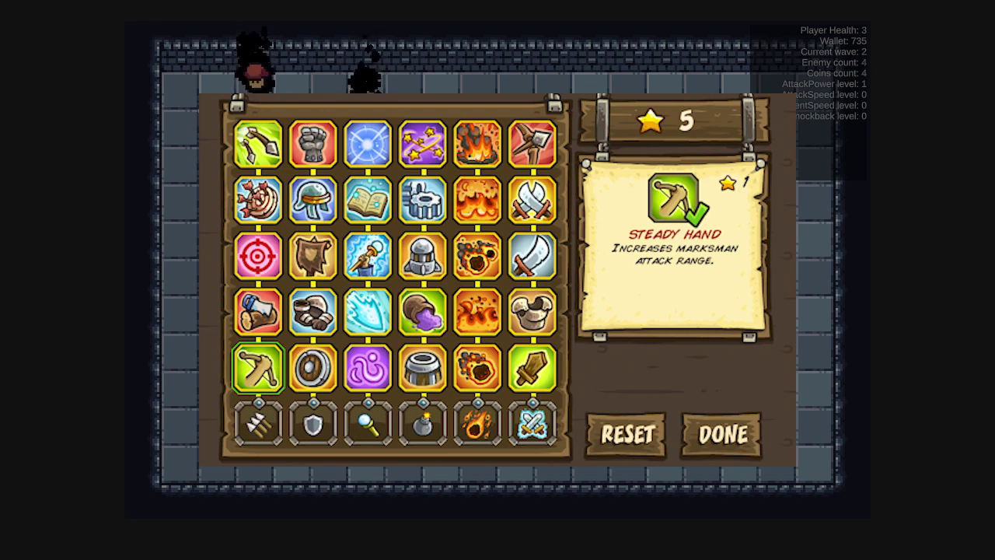
Proceed from the stage summary to the upgrades and dismiss the new orb announcement
key("Escape")
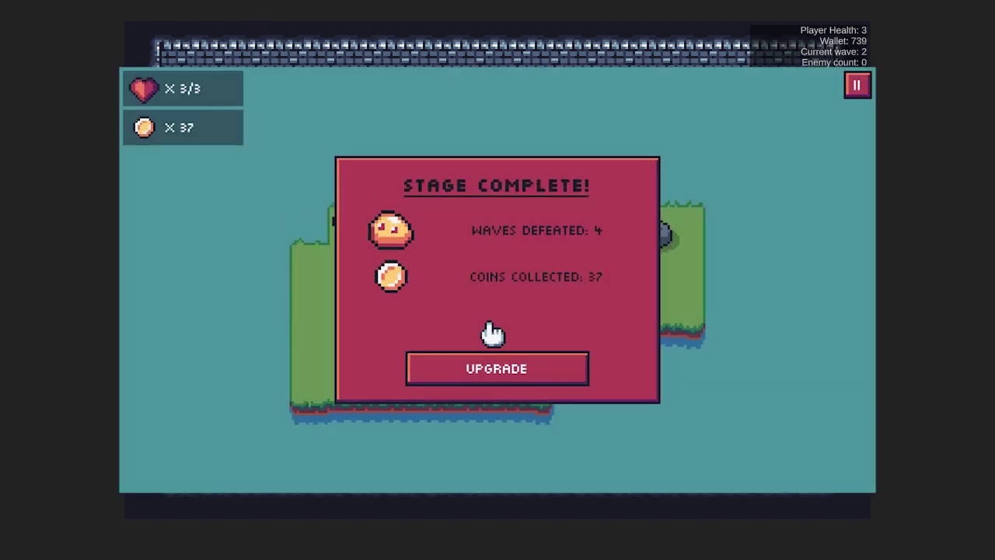
left_click(513, 369)
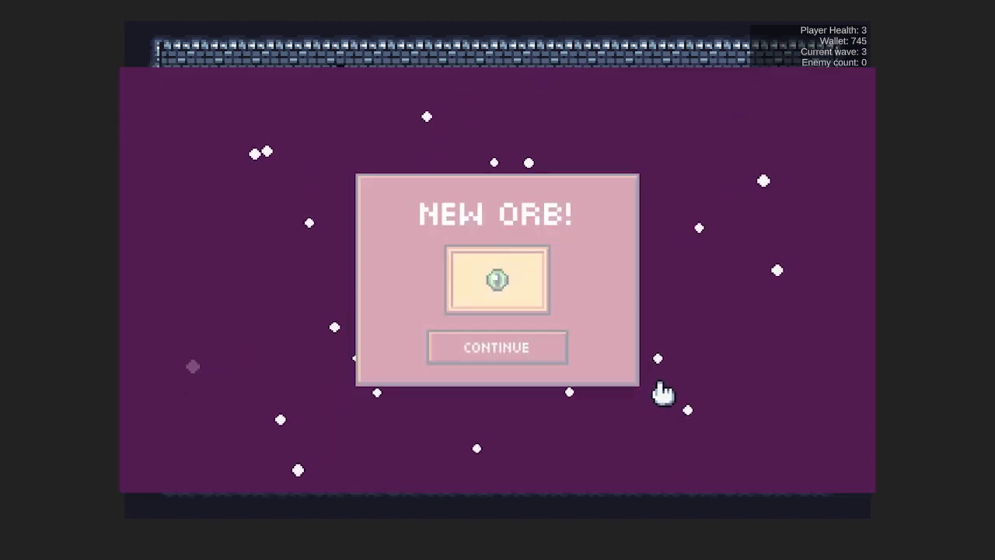
left_click(495, 346)
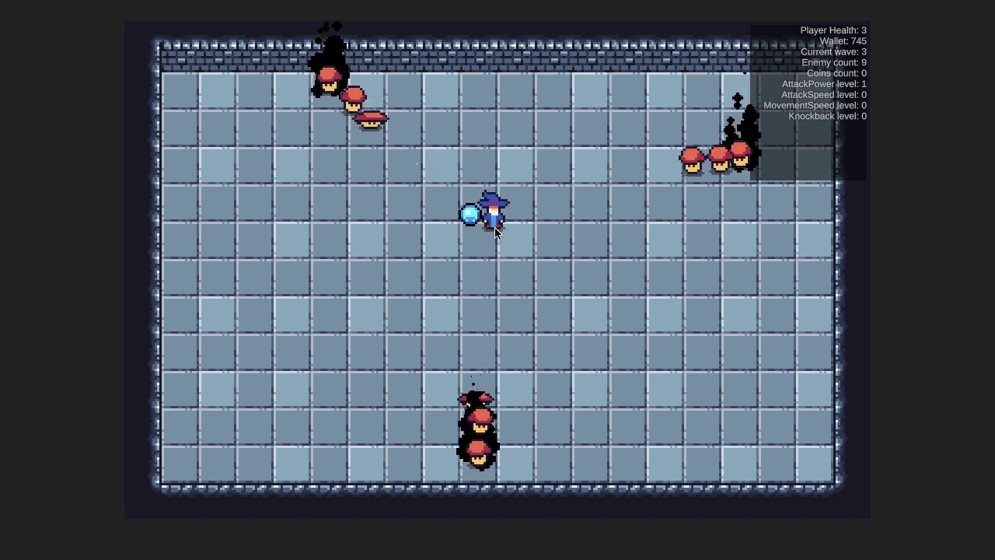
Lure the wave 3 mushrooms toward the room's right side and strike them with the orb while dodging along the wall
mouse_move(556, 285)
left_mouse_down()
mouse_move(708, 400)
mouse_move(813, 450)
mouse_move(855, 487)
mouse_move(762, 351)
mouse_move(717, 369)
mouse_move(781, 246)
mouse_move(753, 224)
mouse_move(776, 228)
mouse_move(781, 269)
mouse_move(764, 305)
mouse_move(738, 309)
mouse_move(787, 295)
mouse_move(780, 234)
mouse_move(737, 247)
mouse_move(736, 318)
left_mouse_up()
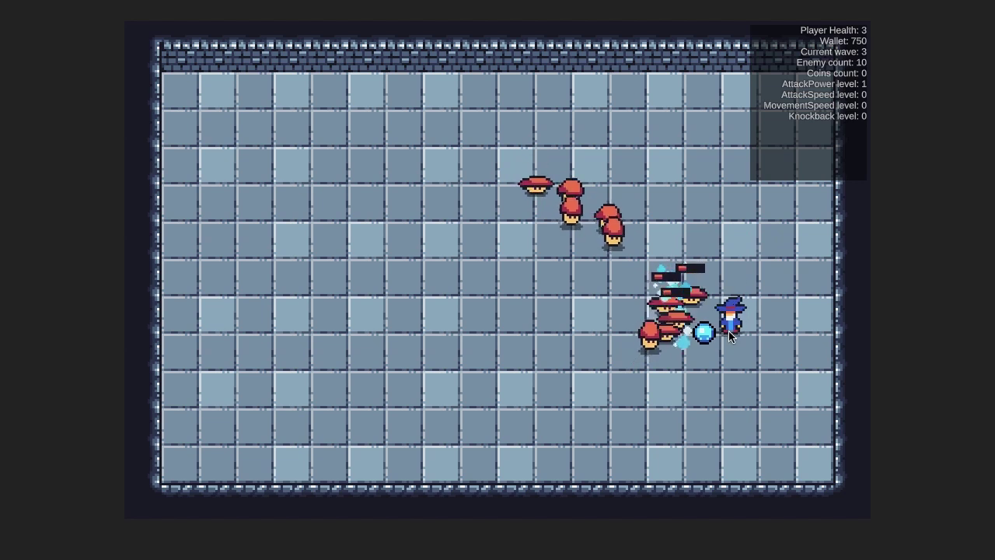
key("w")
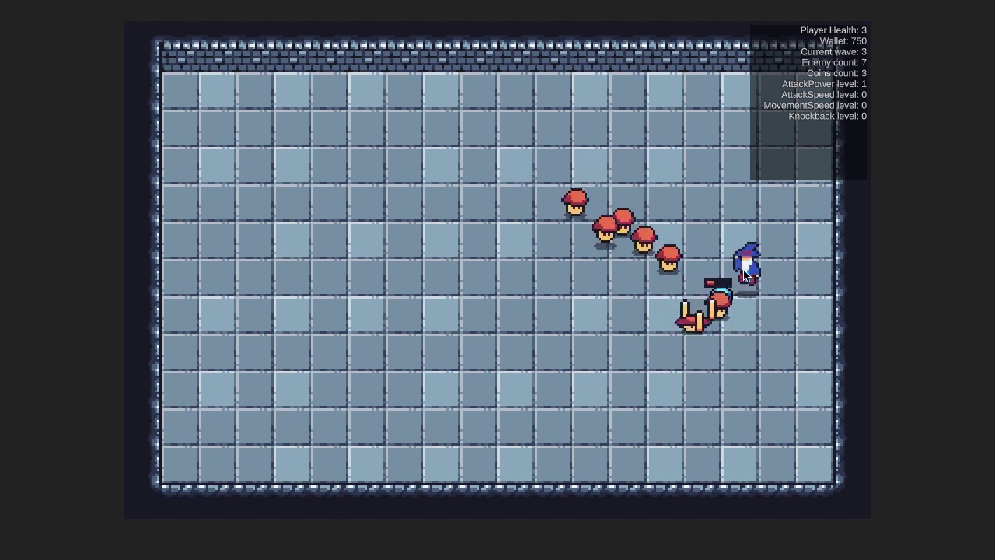
key("s")
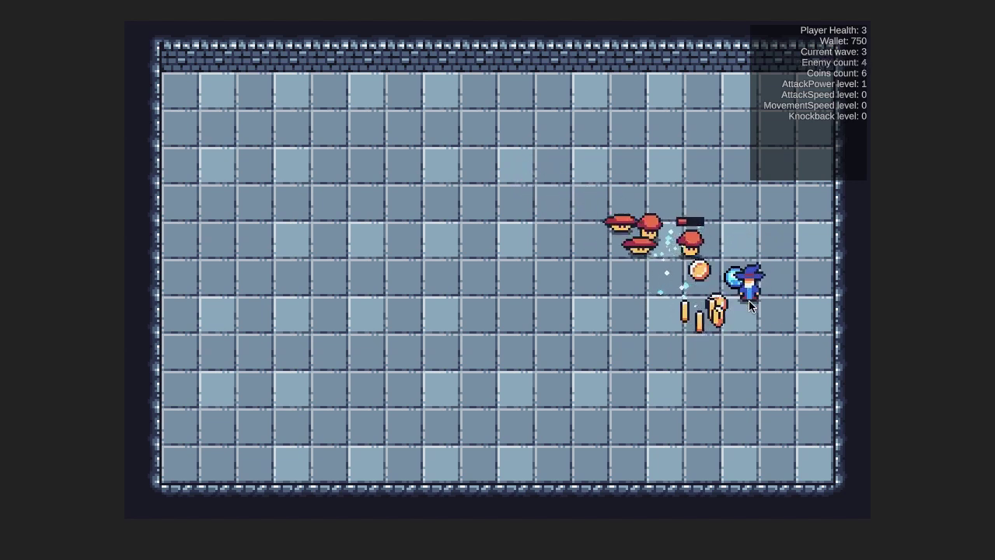
key("a")
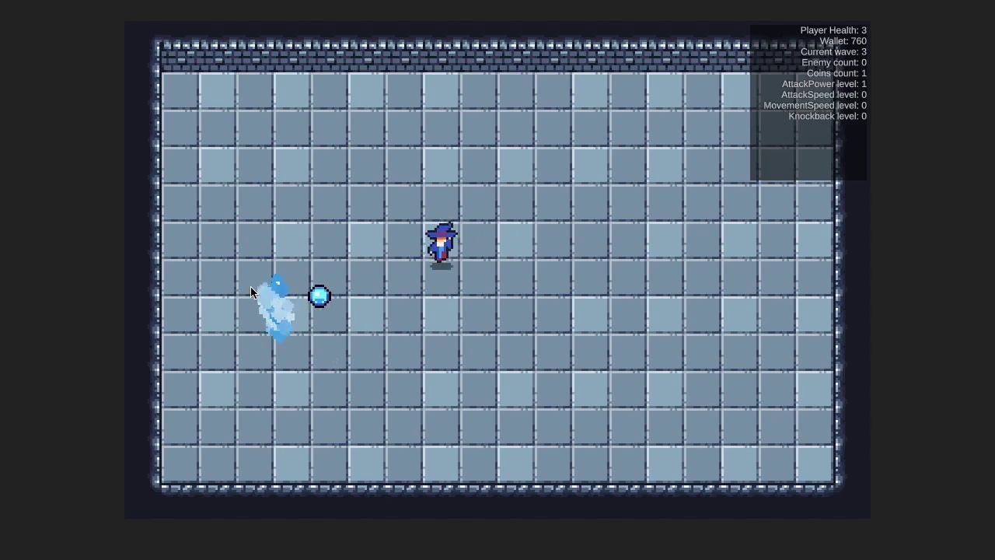
Collect the last wave 3 coin, upgrade AttackPower to level 2 and begin the next stage
key("a")
left_click(367, 282)
key("d")
key("w")
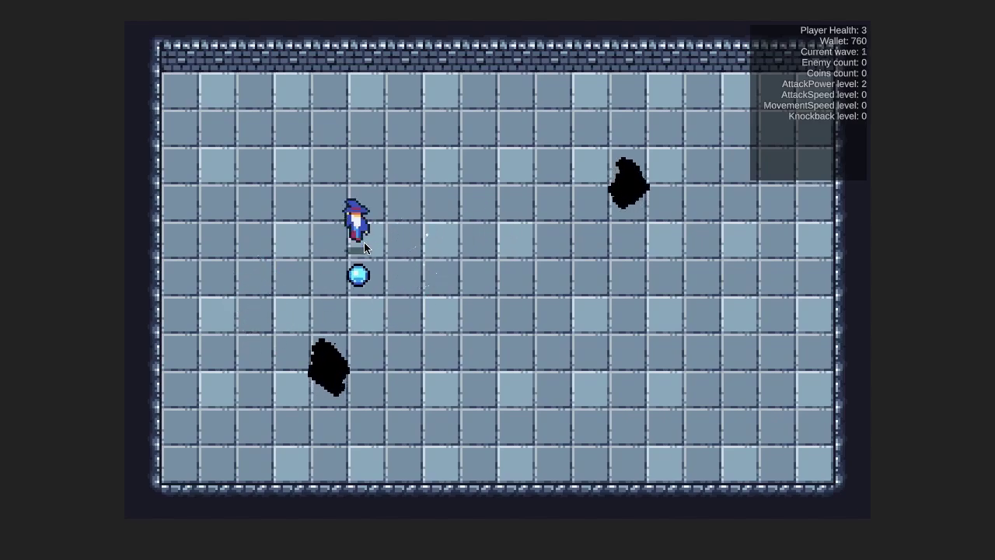
Move the wizard toward the lower-left spawn portal and fire orb blasts around it during wave 1
key("a")
key("s")
left_click(340, 281)
key("d")
left_click(322, 314)
key("s")
left_click(322, 314)
key("a")
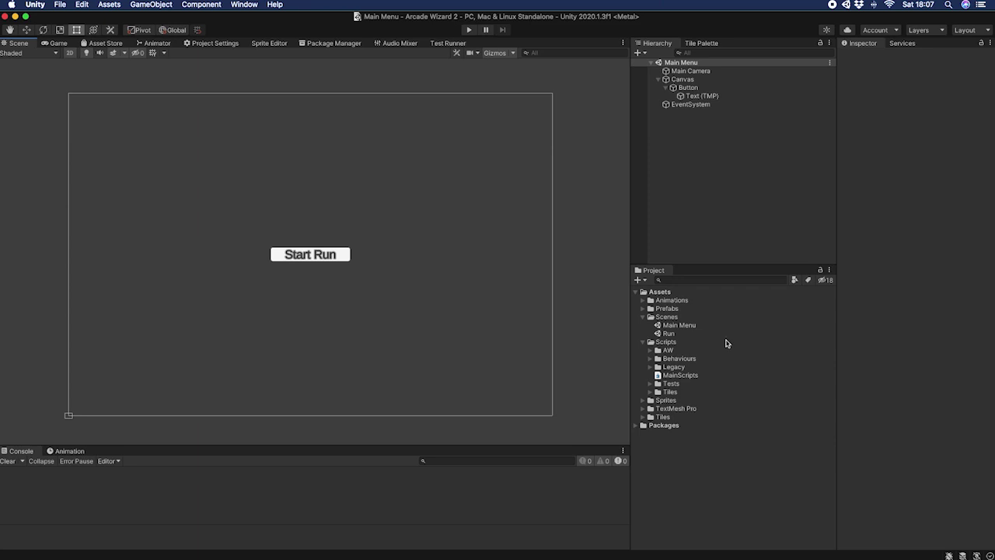
Expand the AW scripts folder and review its scripts one by one from Coin through Player
left_click(650, 350)
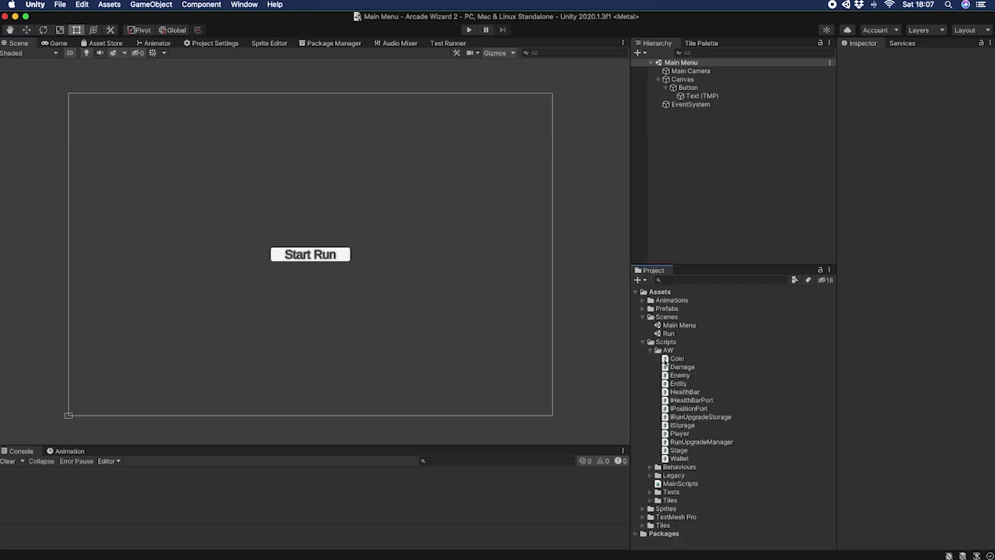
left_click(678, 359)
key("Down")
key("Down")
key("Down")
key("Down")
key("Down")
key("Down")
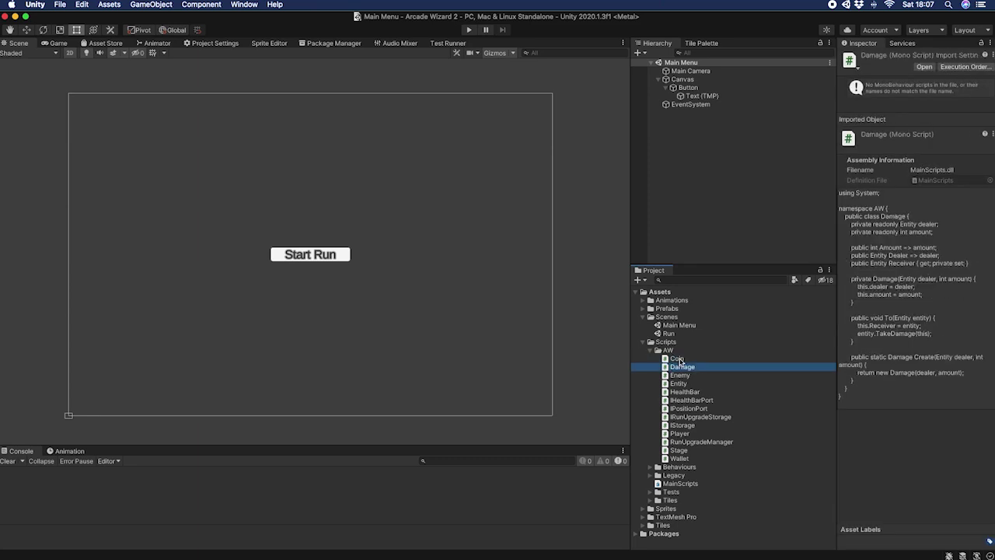
key("Down")
key("Down")
key("Down")
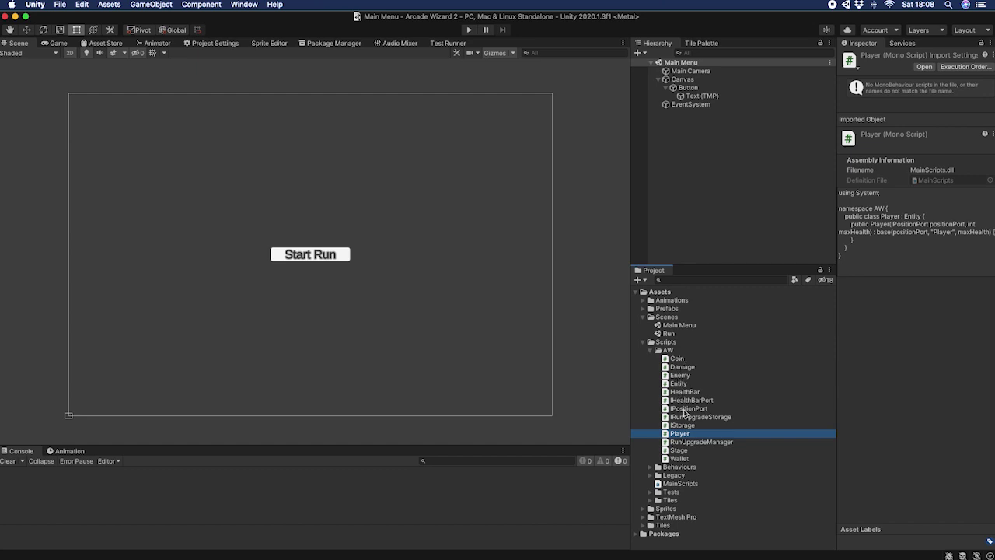
Switch from the AW folder to the Behaviours folder, review the DebugTextBehaviour script, and collapse the folder
left_click(650, 351)
left_click(650, 359)
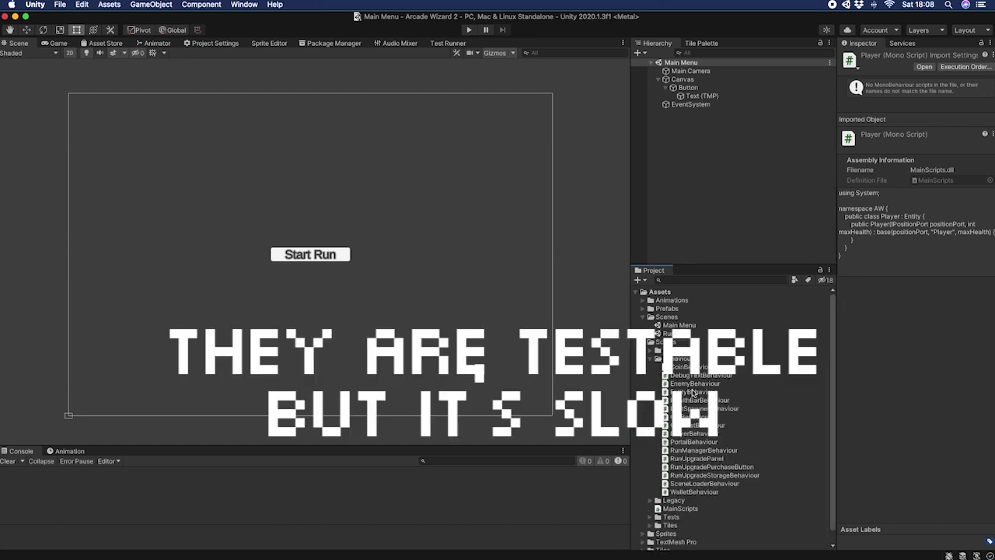
left_click(678, 359)
left_click(687, 367)
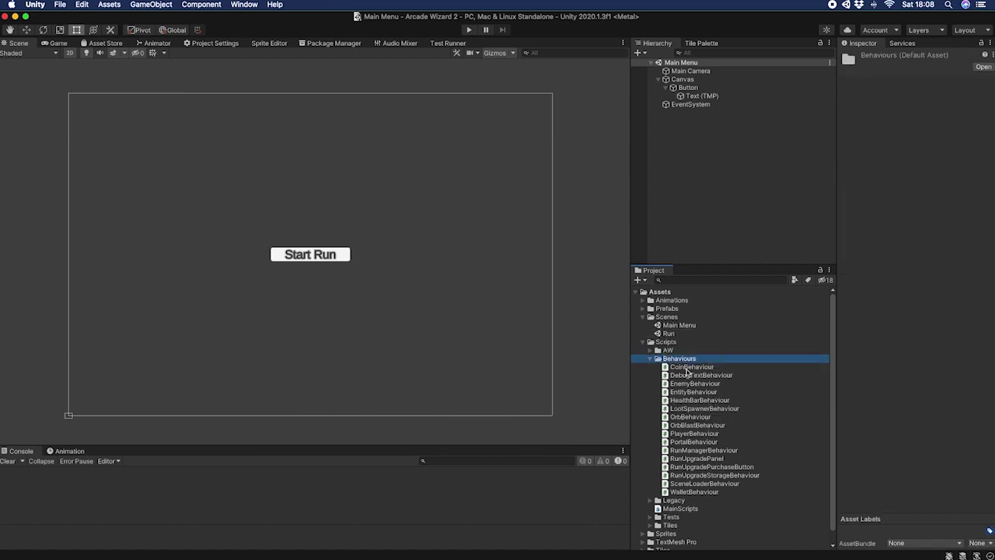
left_click(689, 376)
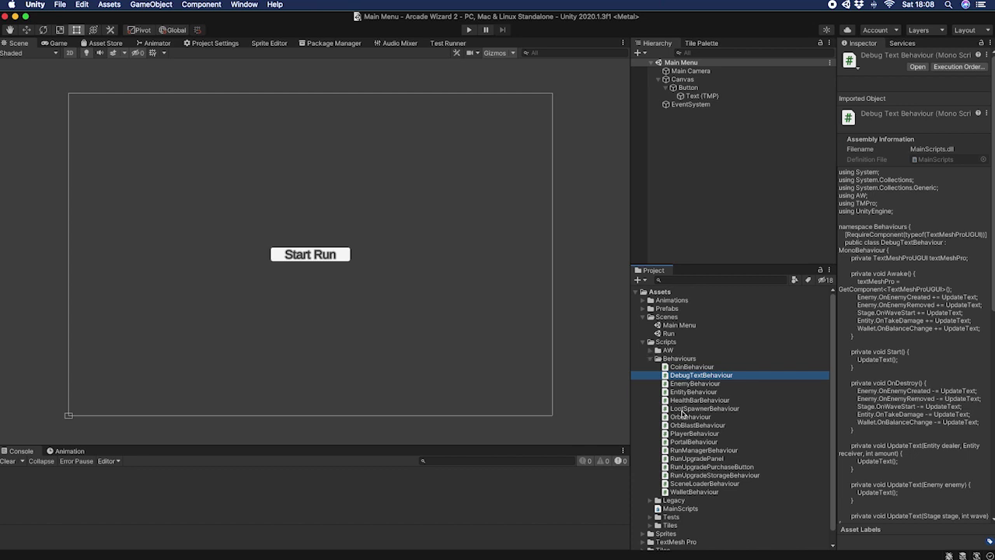
left_click(650, 360)
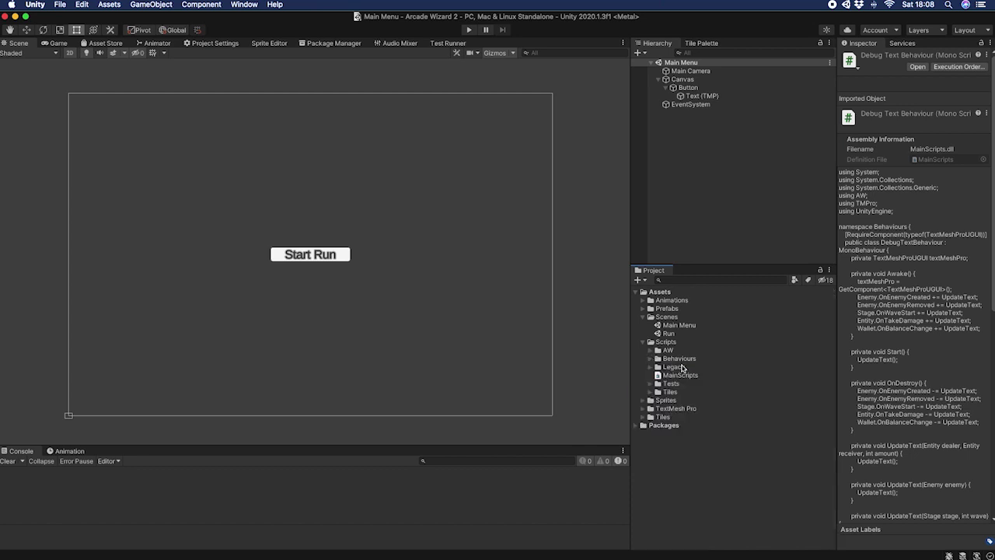
Look through the Legacy, Tests and Tiles script folders, including the Smart Tile script
left_click(680, 369)
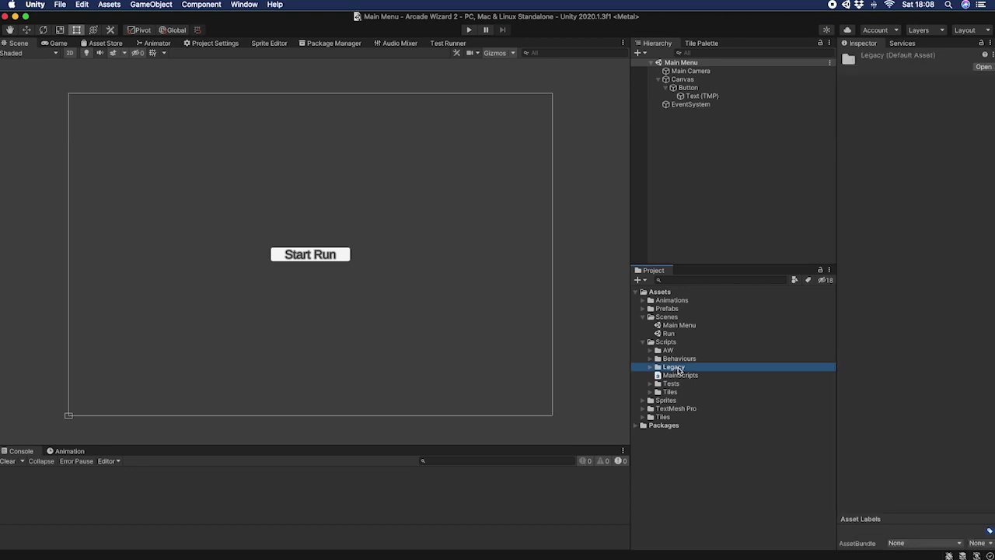
left_click(650, 385)
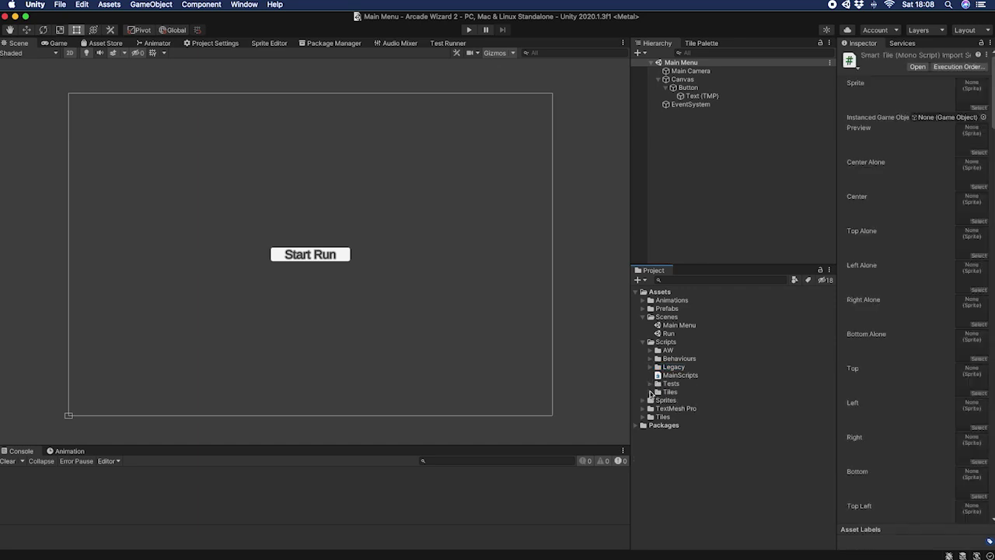
left_click(650, 392)
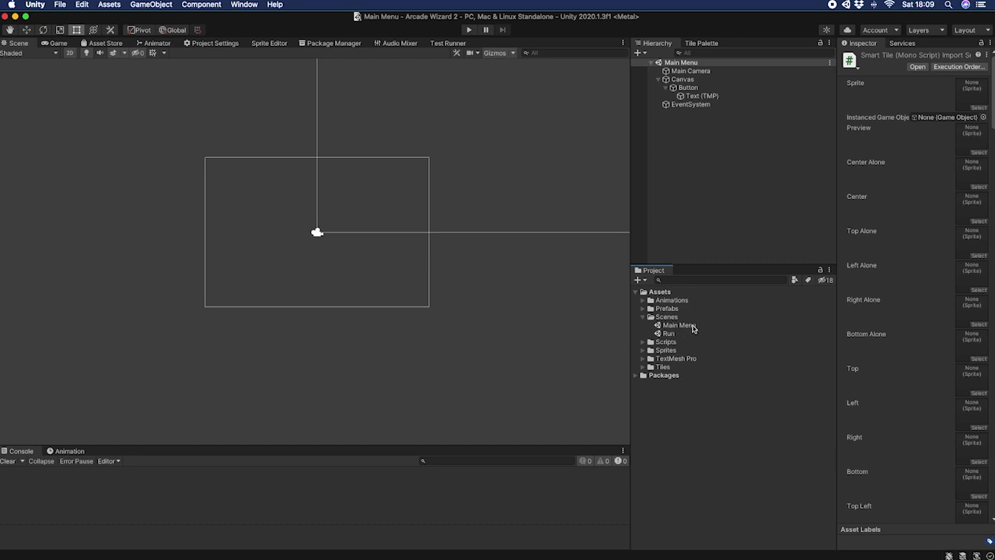
Select the Main Menu scene asset and frame the scene's Canvas to show the Start Run button
left_click(673, 328)
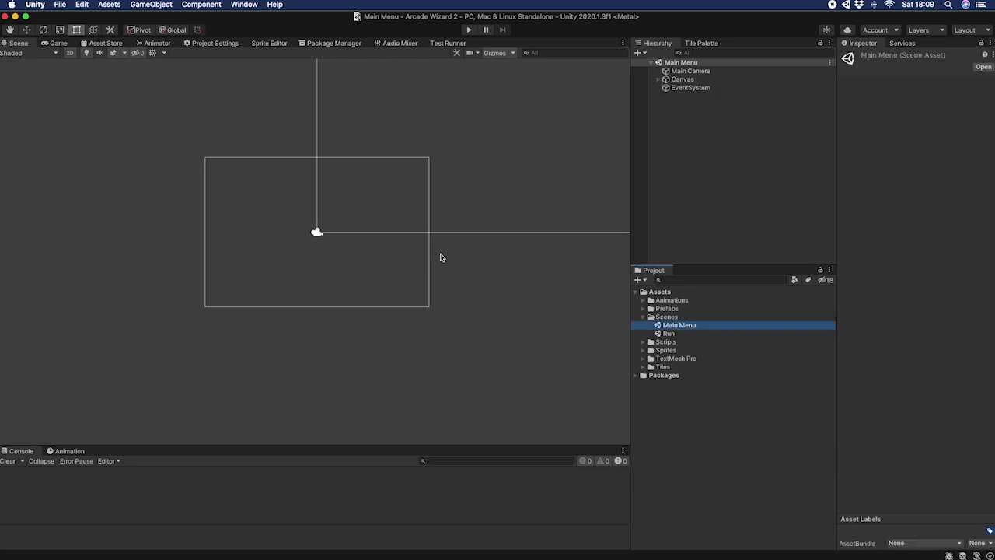
left_click(682, 79)
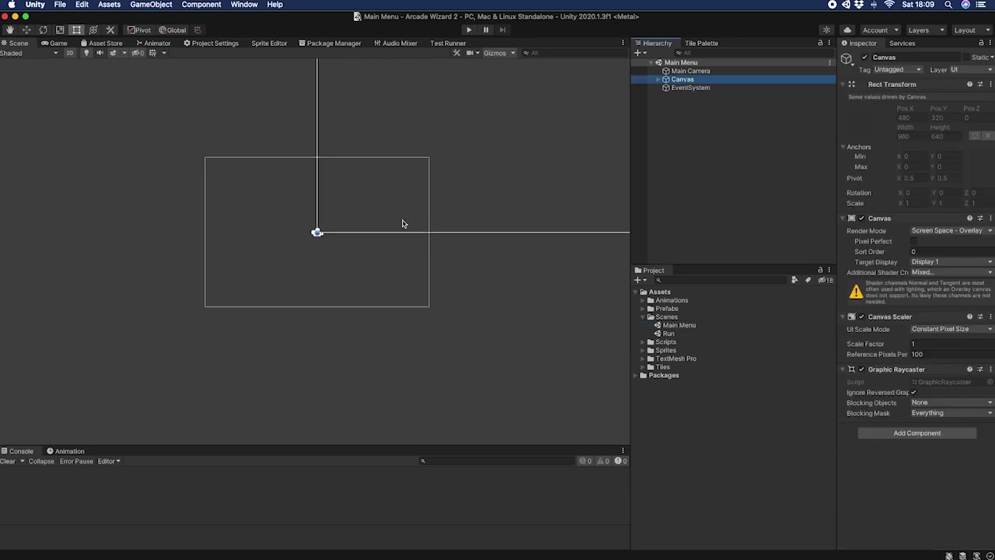
key("f")
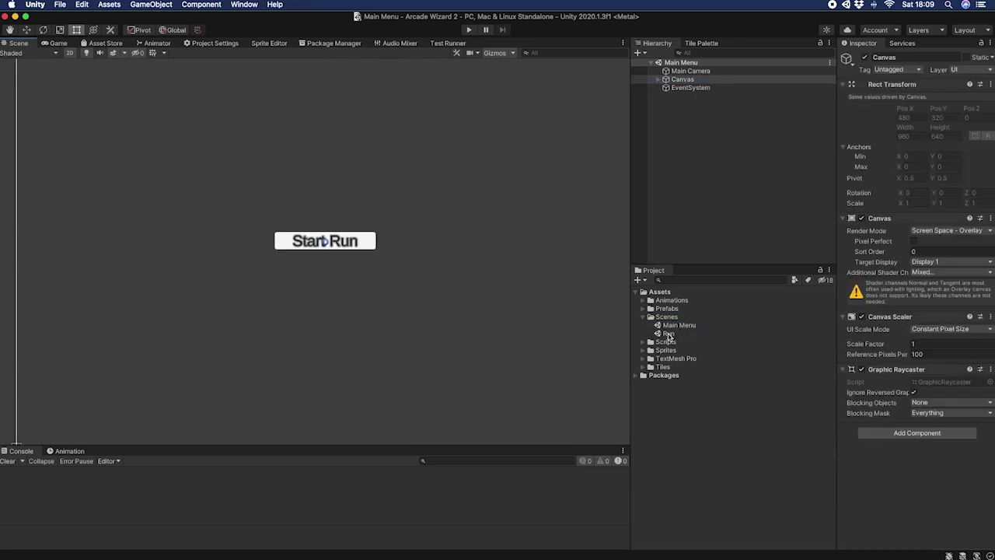
Open the Run scene and frame the dungeon room in the scene view
double_click(668, 333)
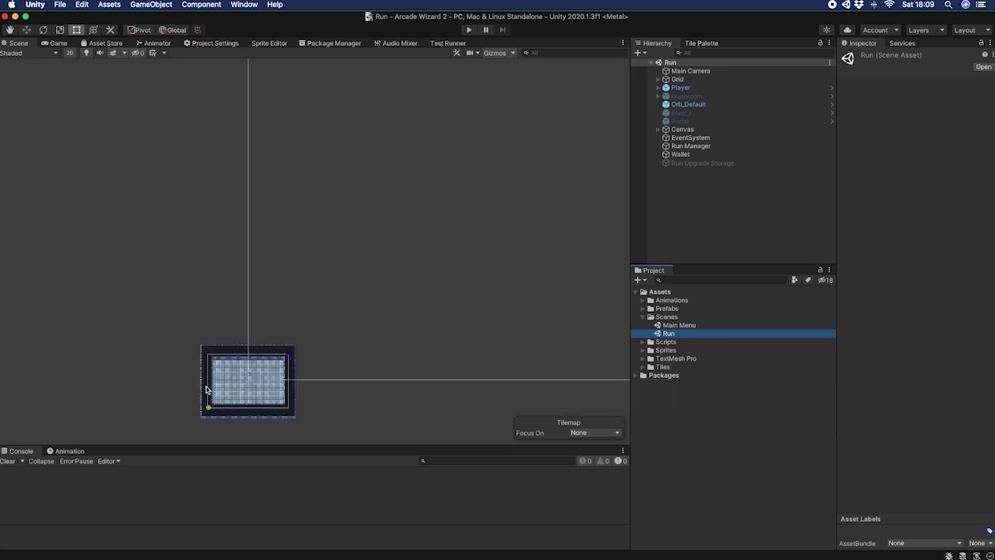
scroll(206, 390, "up", 3)
middle_click_drag(207, 386, 251, 313)
scroll(313, 327, "up", 2)
scroll(312, 327, "up", 1)
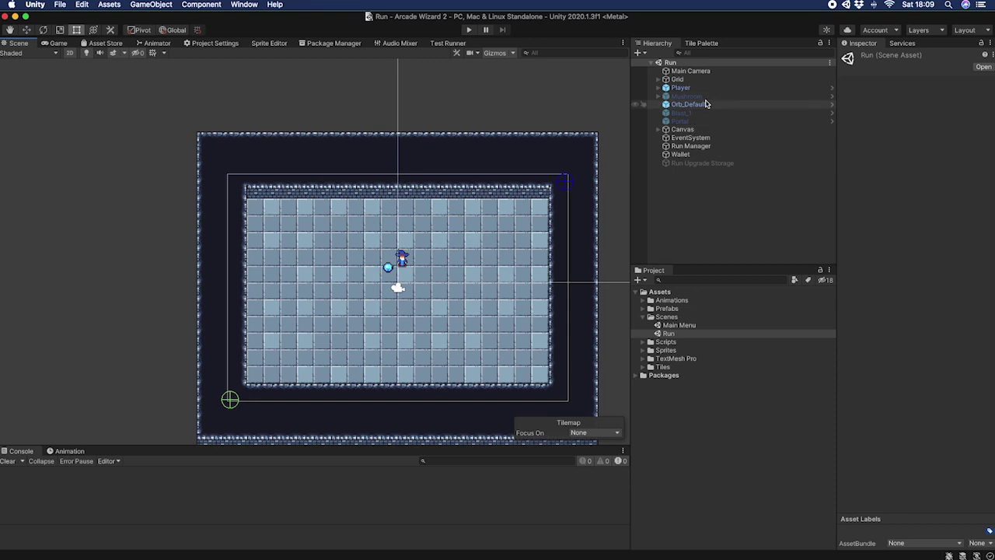
Inspect the components of the Player, Grid and Run Manager objects in the Run scene
left_click(681, 89)
left_click(679, 81)
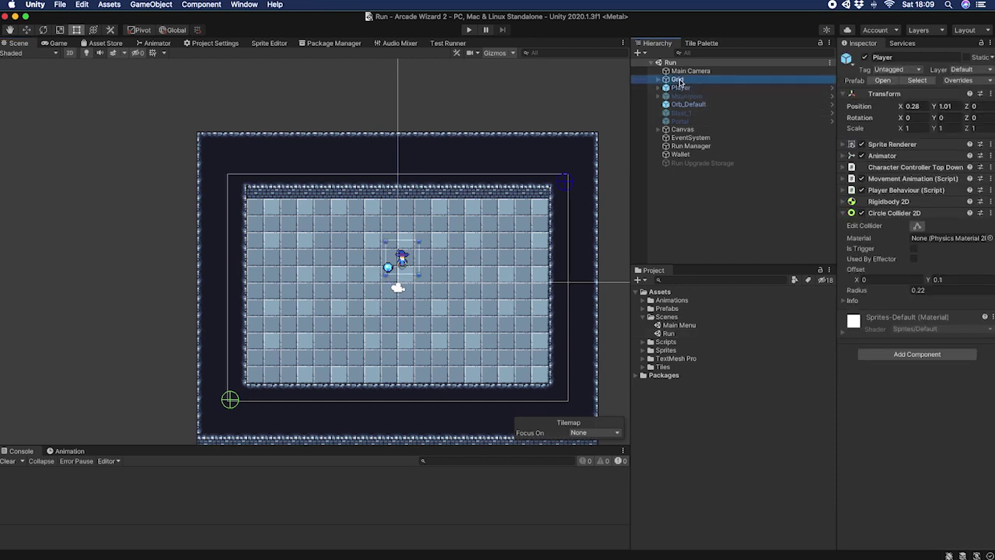
left_click_drag(679, 82, 678, 80)
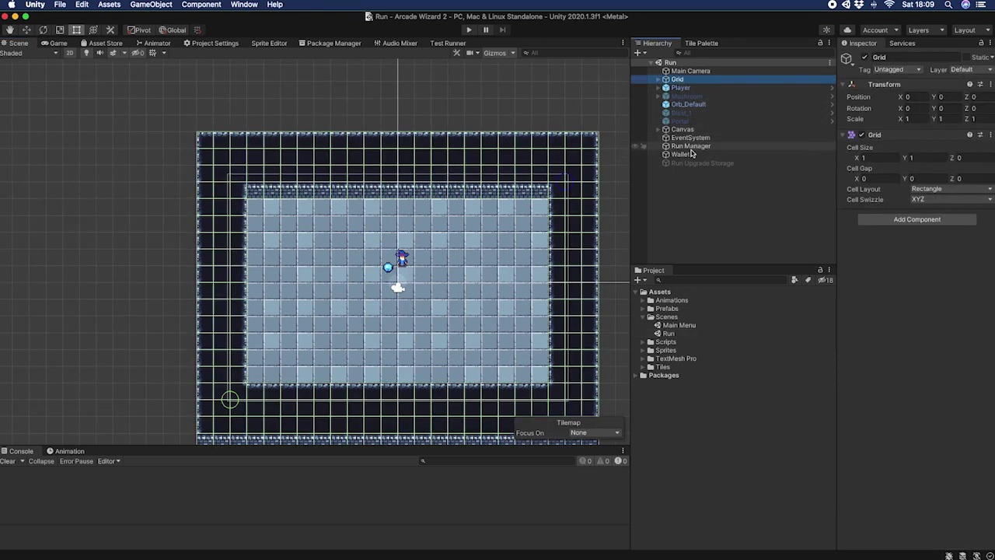
left_click(703, 147)
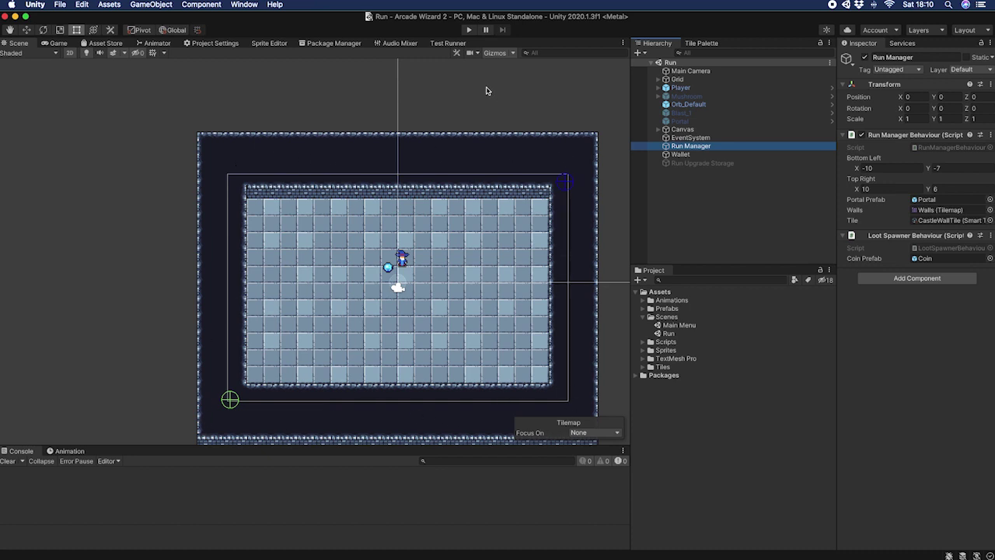
Run the Run scene in play mode and move the wizard between the two pits while firing the orb
left_click(469, 31)
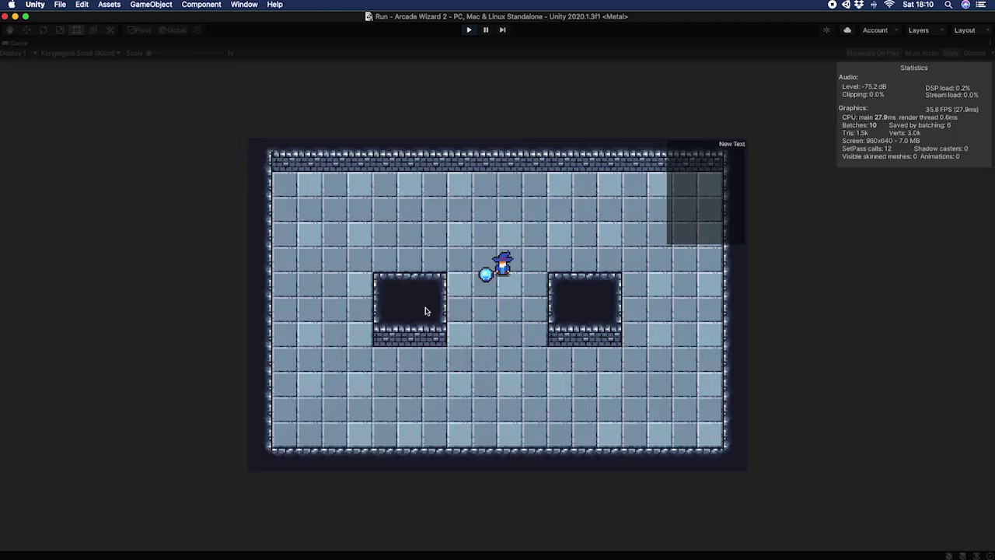
key("a")
key("s")
left_click(437, 314)
key("d")
key("w")
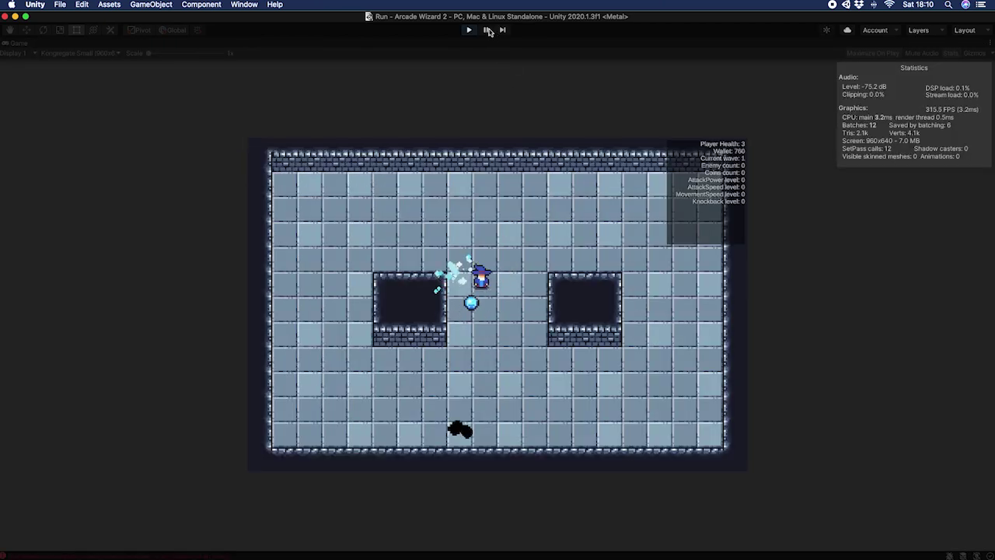
Pause the game, examine the tile markers around the two pits in the scene view, and stop play mode
left_click(487, 31)
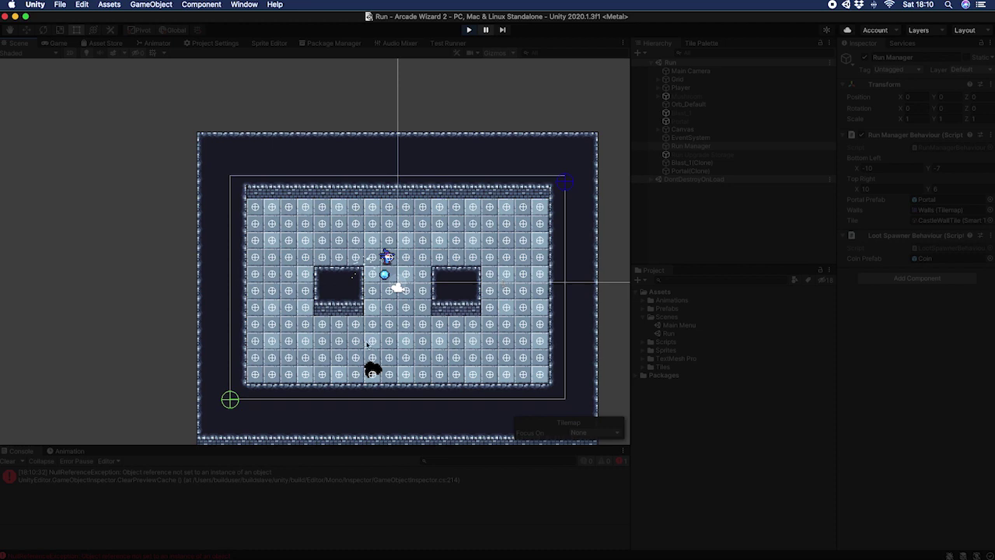
scroll(367, 345, "up", 5)
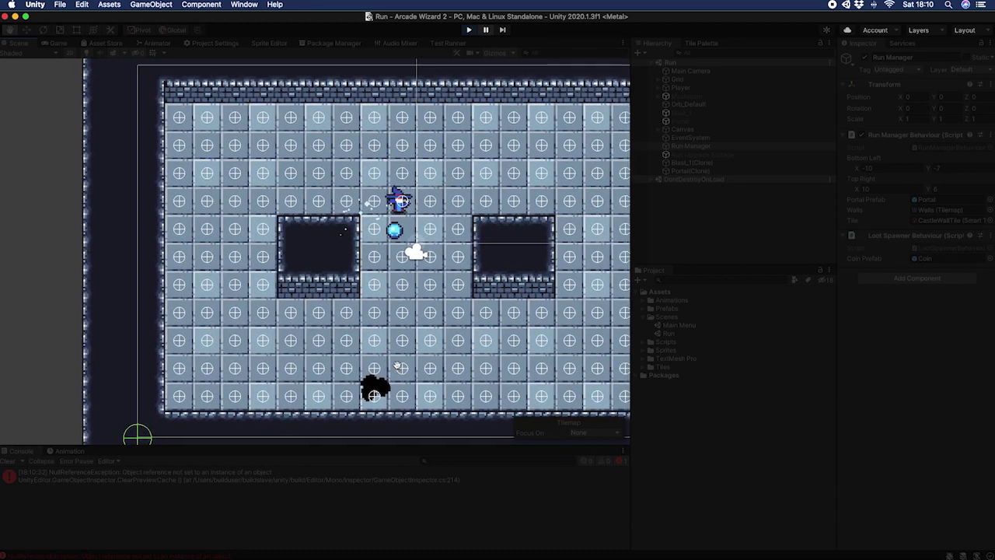
middle_click_drag(378, 353, 363, 342)
middle_click_drag(538, 126, 525, 129)
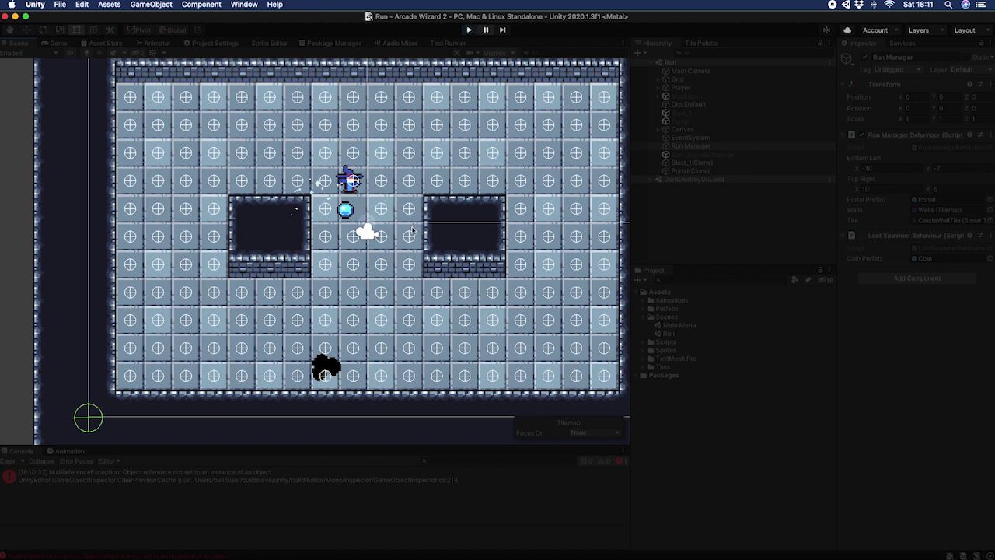
left_click(469, 30)
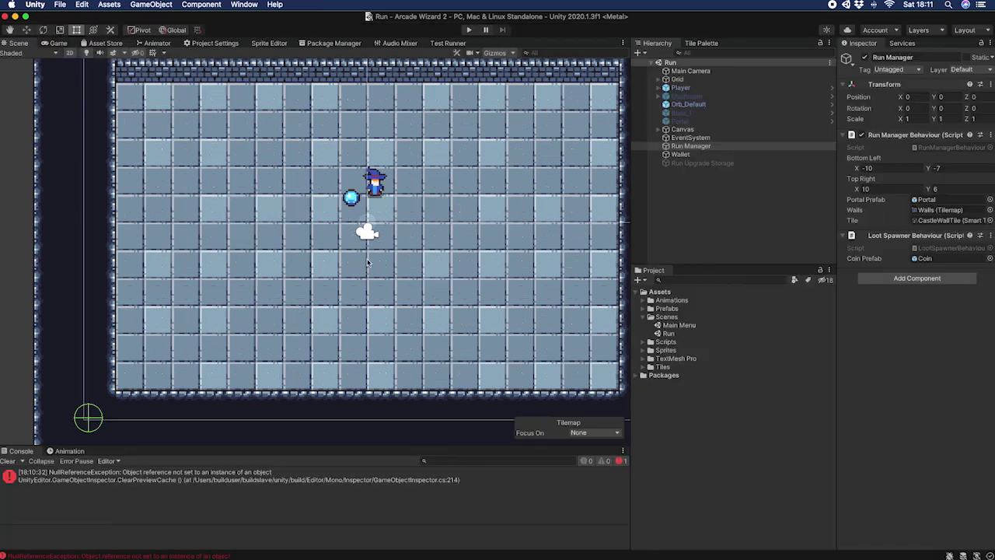
Replay the Run scene, steer the wizard toward the lower-right portal, and stop play mode
left_click(469, 31)
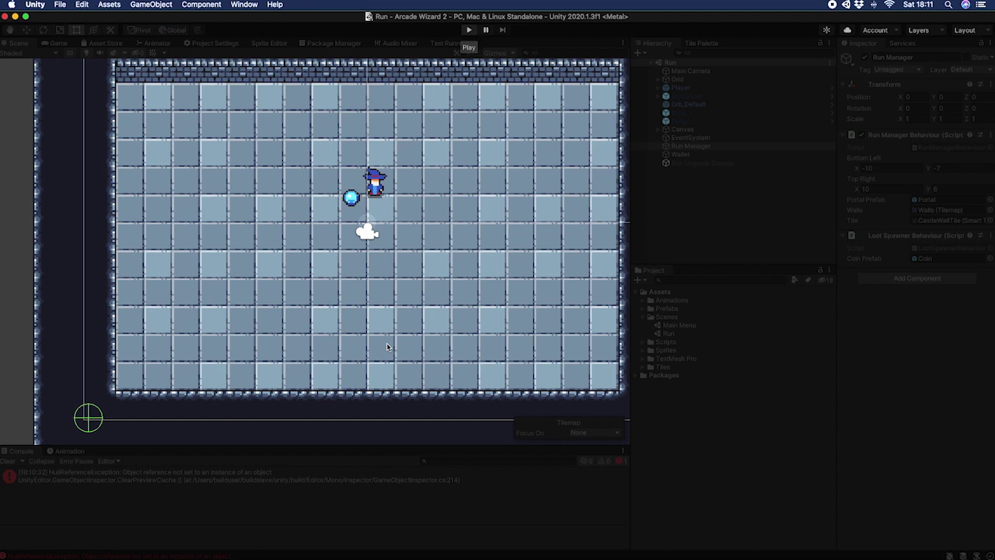
key("a")
key("s")
key("d")
key("a")
key("d")
key("s")
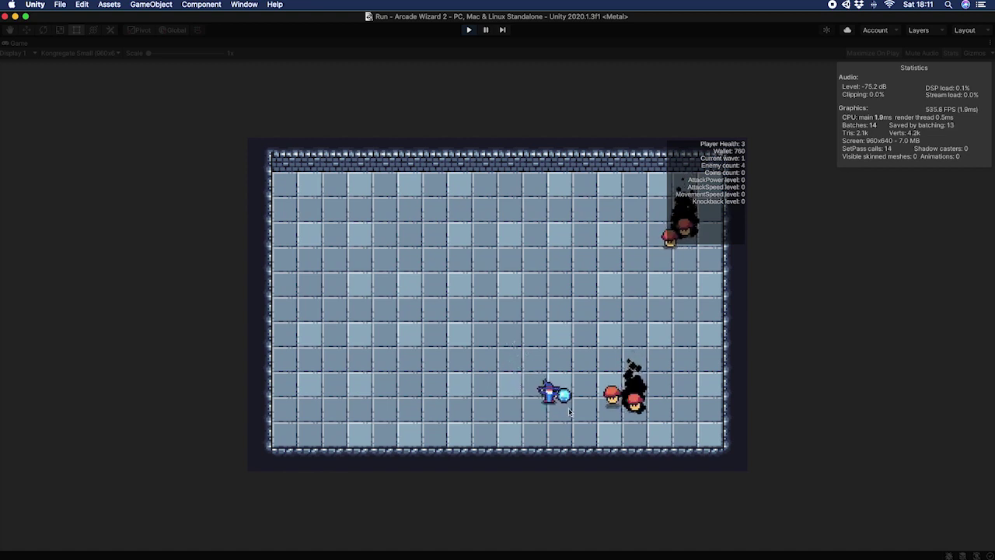
key("a")
key("w")
left_click(468, 31)
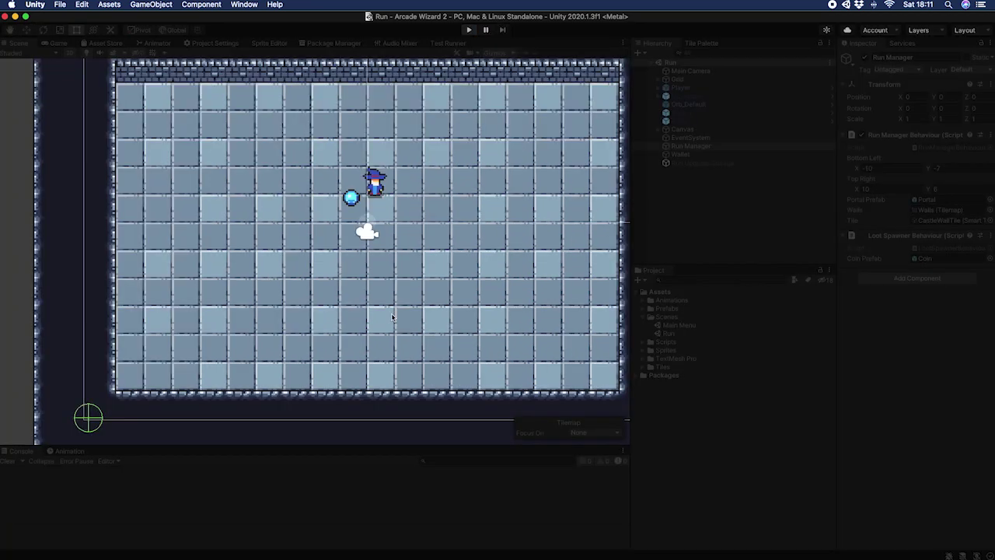
Start another run and move the wizard down between the two pits and around beneath the left one
key("super+p")
key("a")
key("s")
key("d")
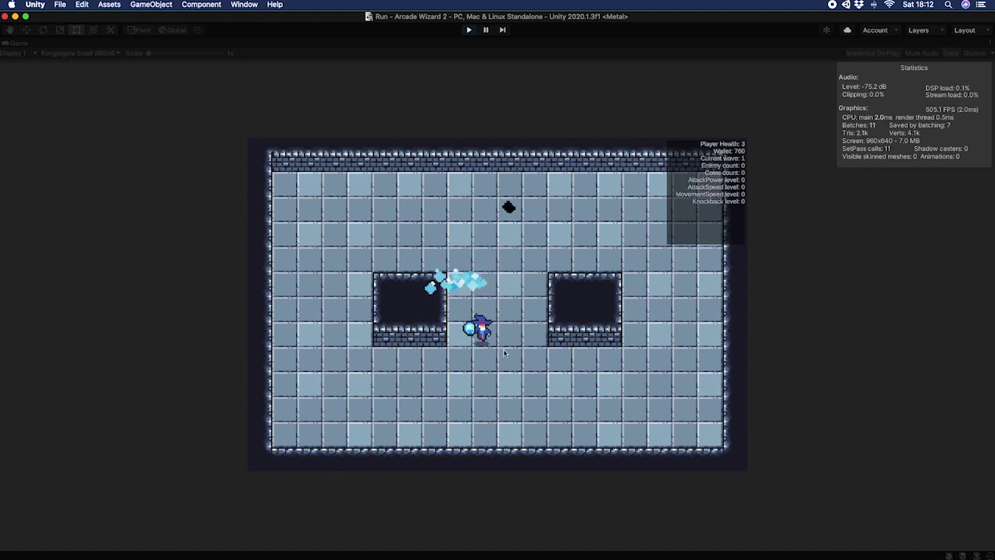
key("s")
key("a")
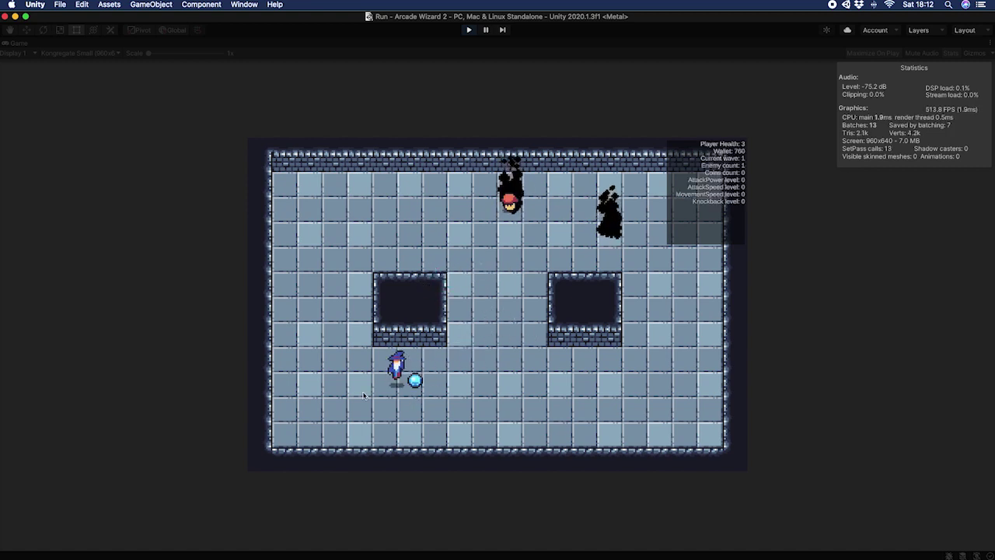
Move the wizard left beneath the left pit while firing the orb as the mushroom enemies spawn
key("a")
left_click(364, 395)
key("w")
left_click(349, 375)
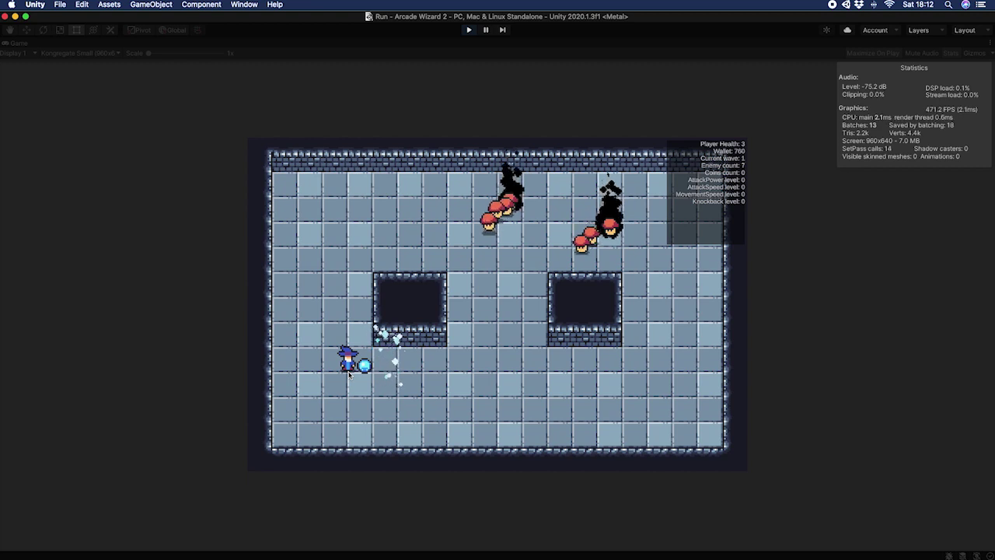
Lead the mushrooms across the room by moving the wizard beneath the right pit, firing the orb around its lower-right corner
key("d")
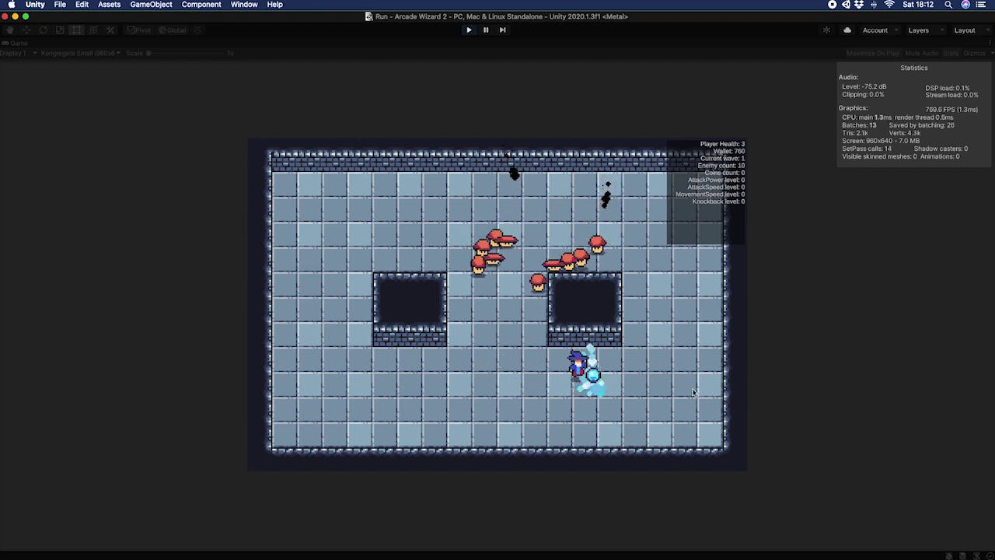
key("d")
left_click(661, 392)
key("a")
key("w")
key("d")
left_click(605, 384)
left_click(604, 384)
key("d")
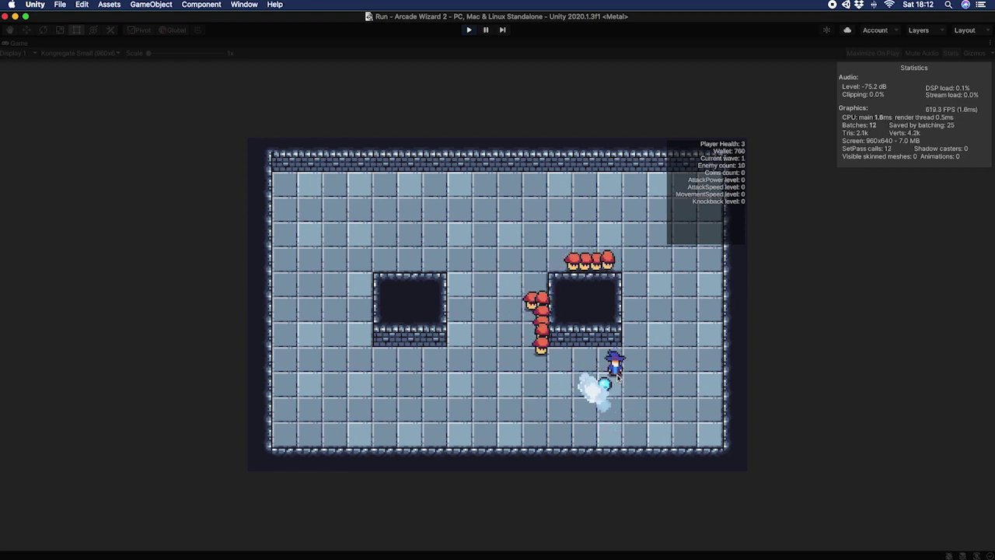
Attack the mushrooms beneath the right pit with the orb, stop play mode, and bring the whole room into the scene view
left_click(618, 377)
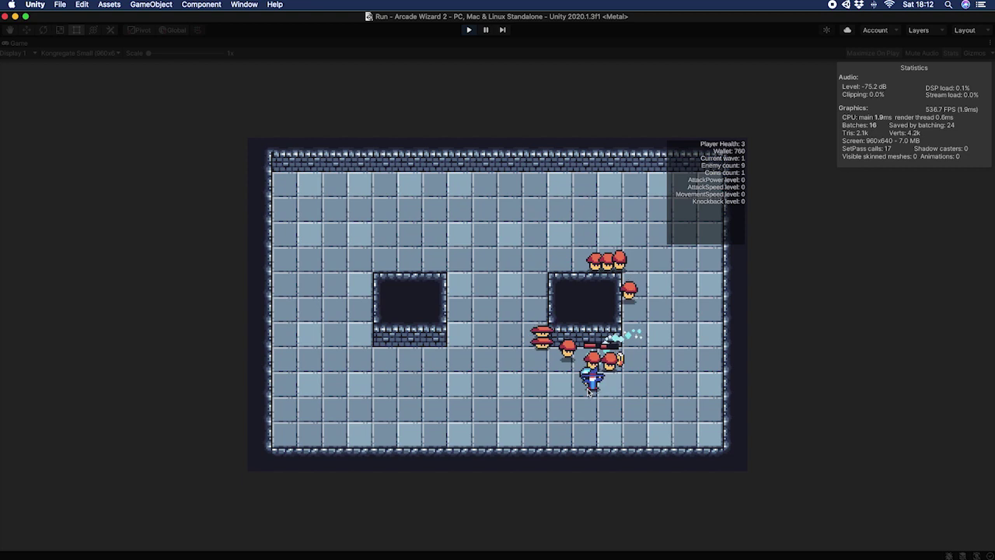
mouse_move(587, 393)
left_mouse_down()
mouse_move(545, 406)
mouse_move(518, 400)
mouse_move(581, 373)
left_mouse_up()
key("a")
key("super+p")
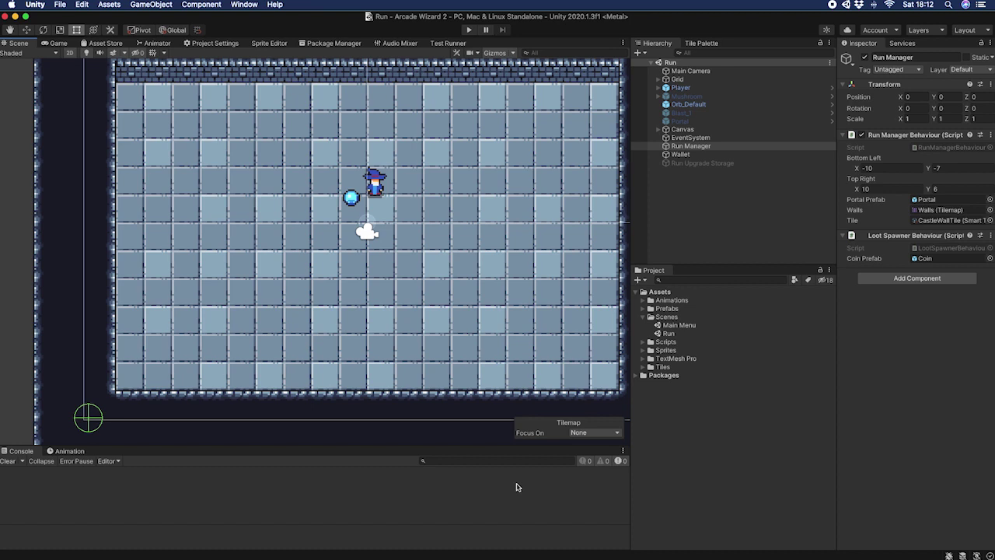
middle_click_drag(421, 249, 397, 269)
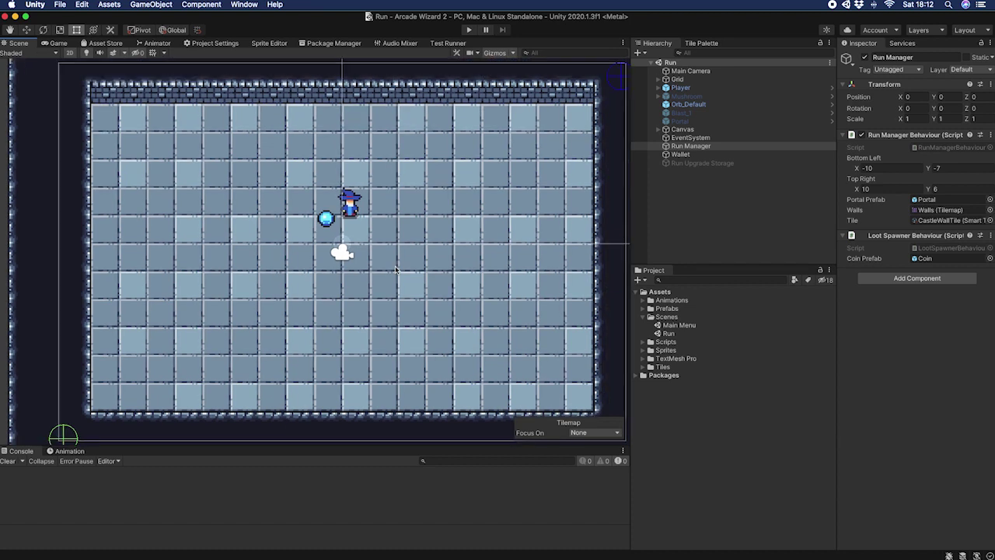